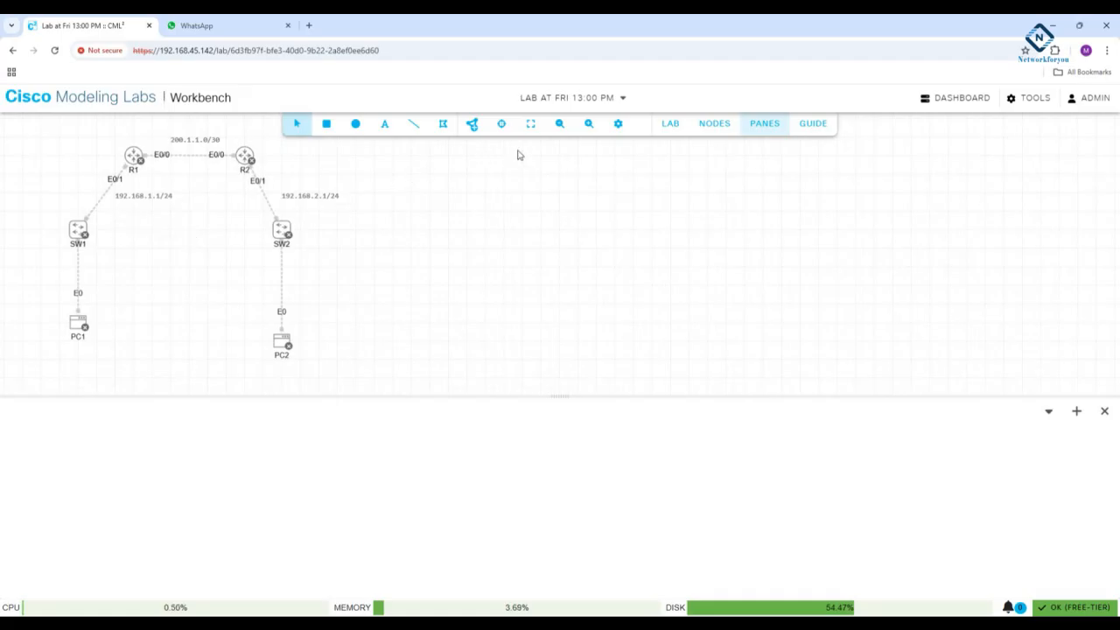
# - Start all nodes in the lab topology
pyautogui.click(589, 123)
pyautogui.moveTo(155, 231); pyautogui.dragTo(212, 252)
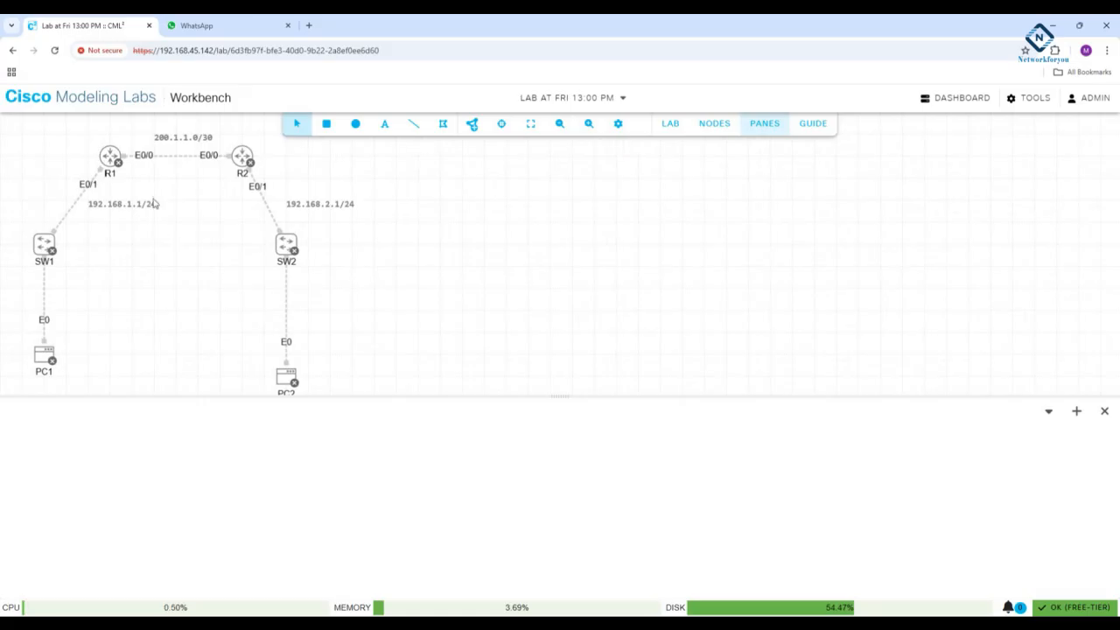
pyautogui.click(671, 136)
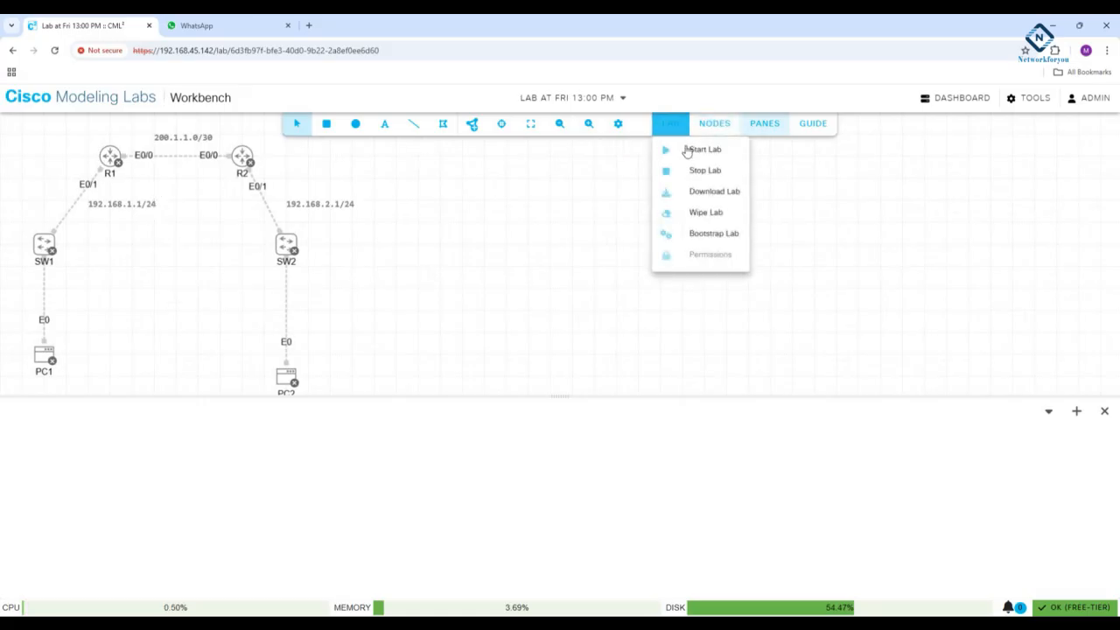
pyautogui.click(709, 153)
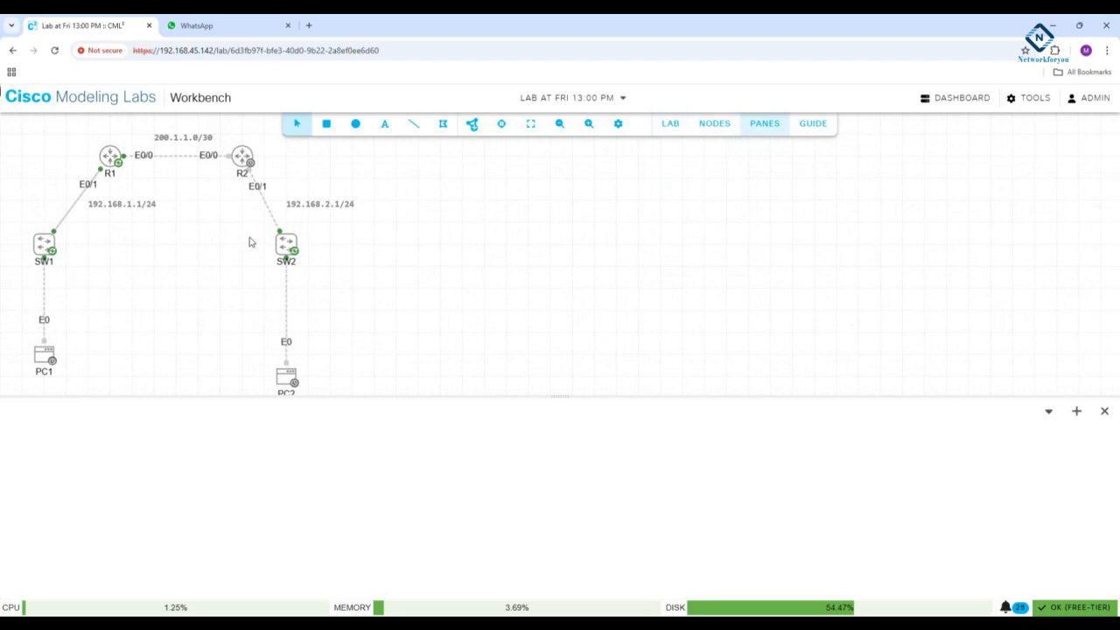
pyautogui.click(661, 131)
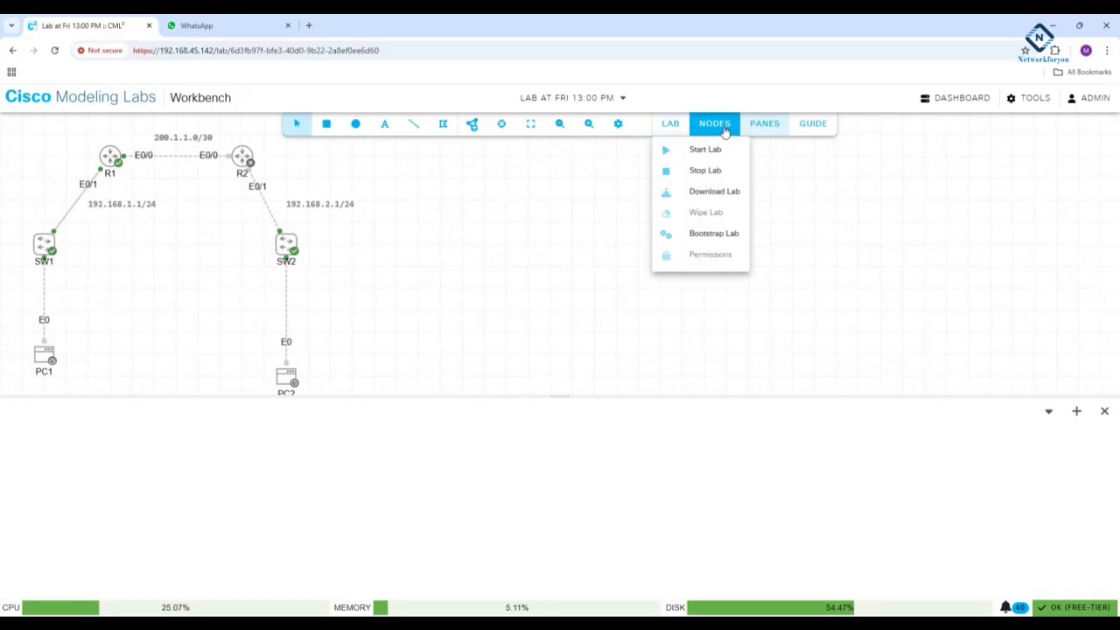
# - Open a console session on router R1
pyautogui.rightClick(112, 158)
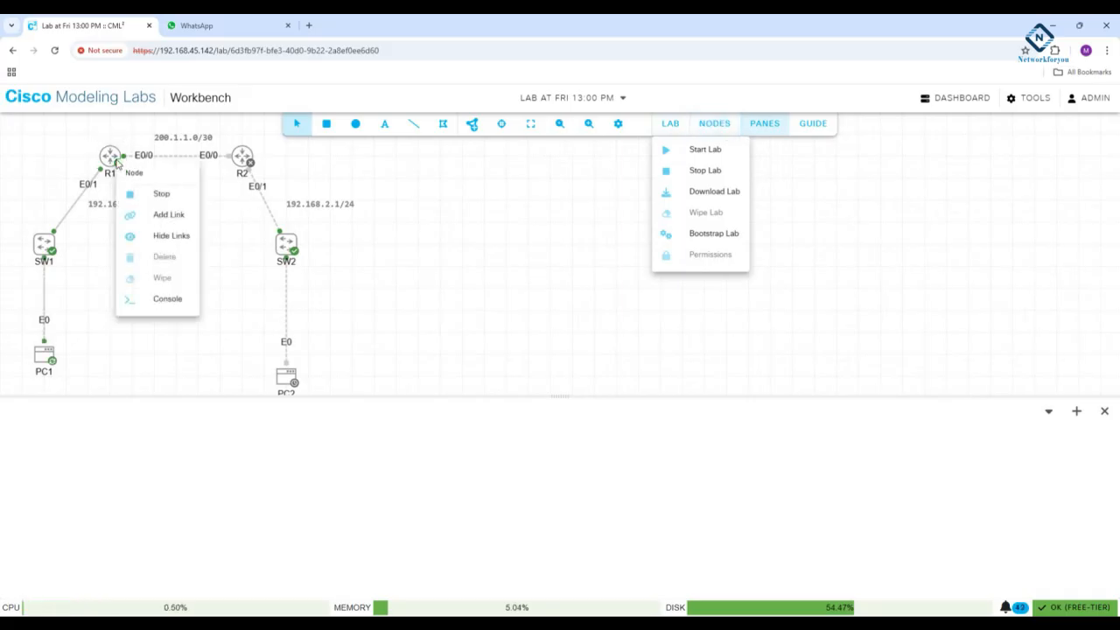
pyautogui.click(167, 304)
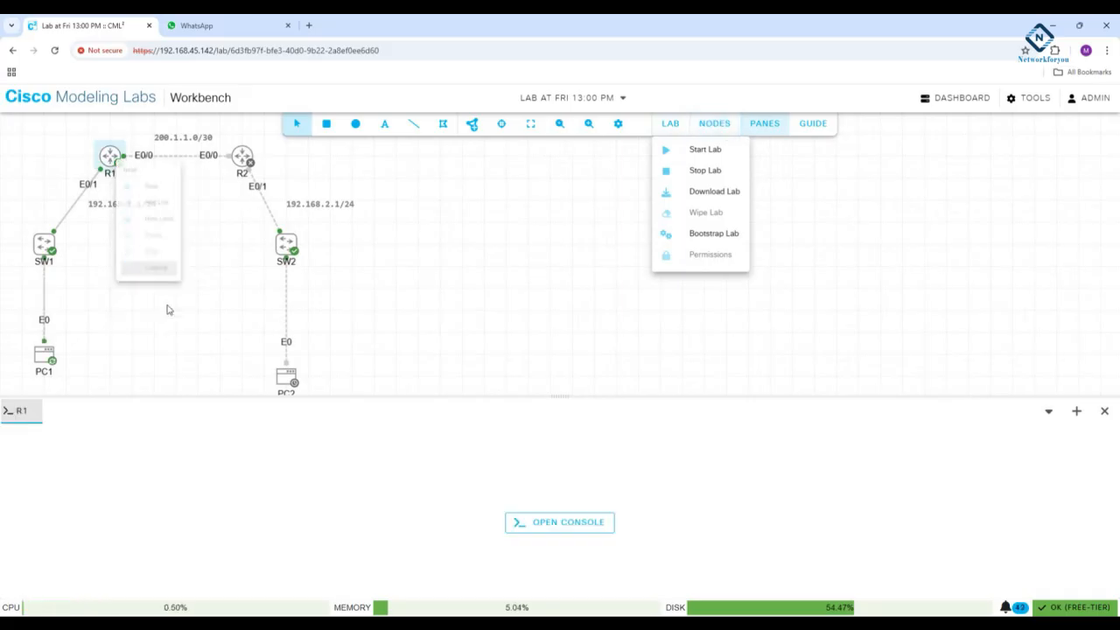
pyautogui.click(540, 524)
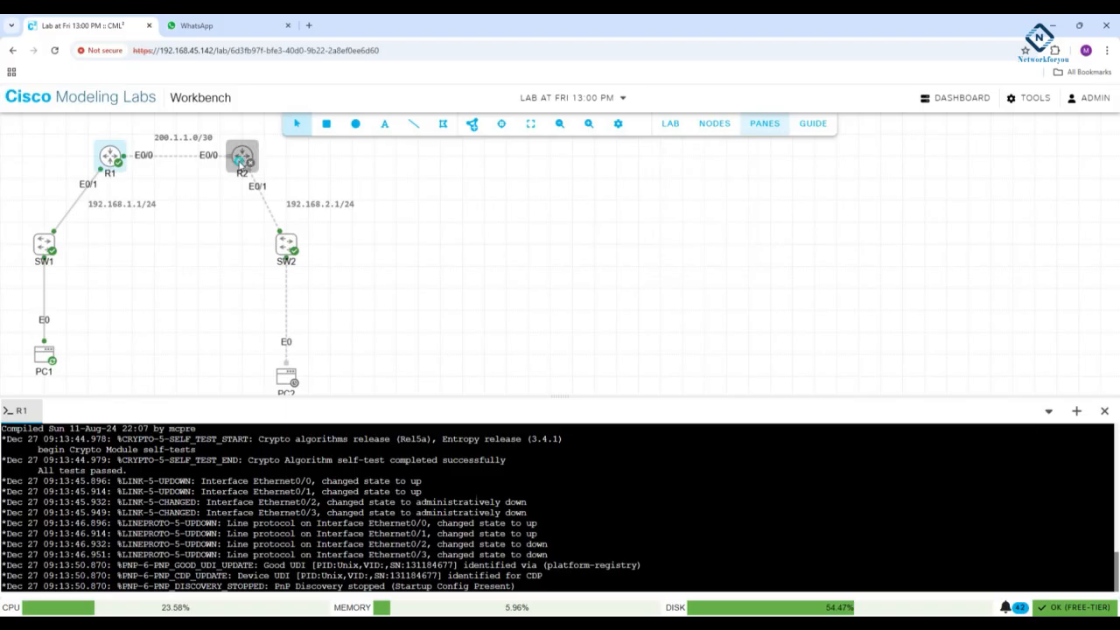
# - Start router R2 on its own and bring up the command prompt in R1's console
pyautogui.rightClick(240, 161)
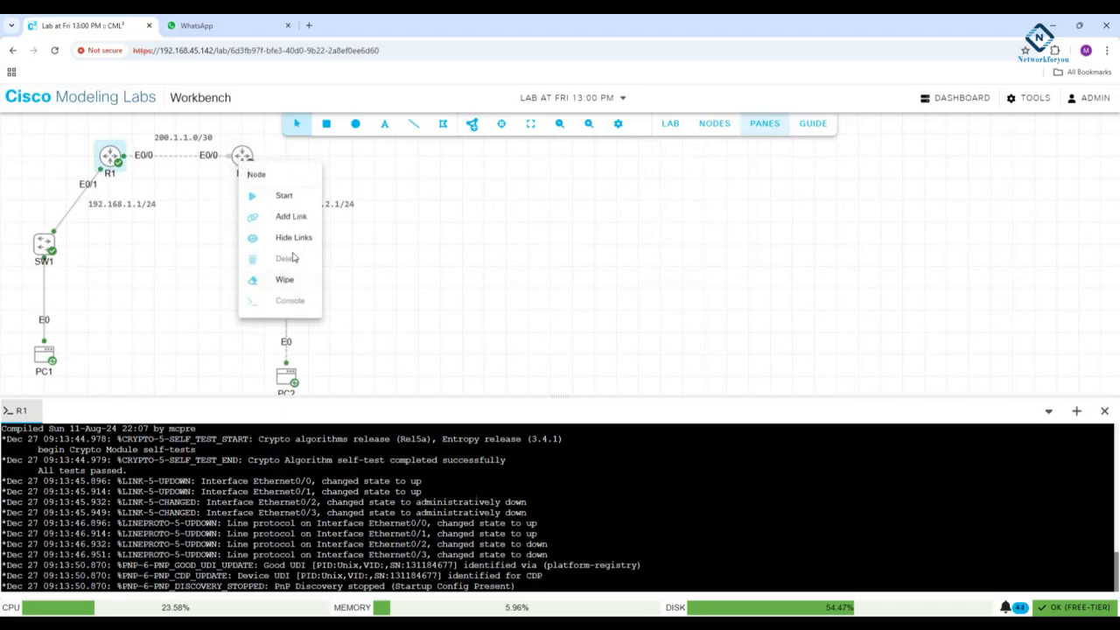
pyautogui.click(275, 195)
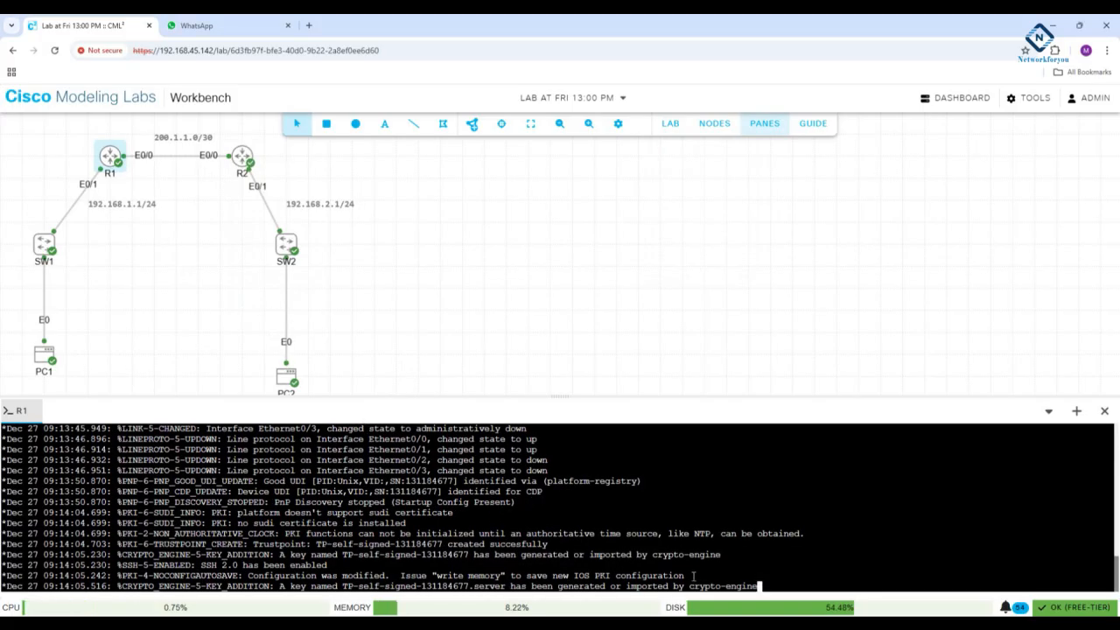
pyautogui.press('Return')
pyautogui.press('Return')
pyautogui.press('Return')
pyautogui.press('Return')
pyautogui.press('Return')
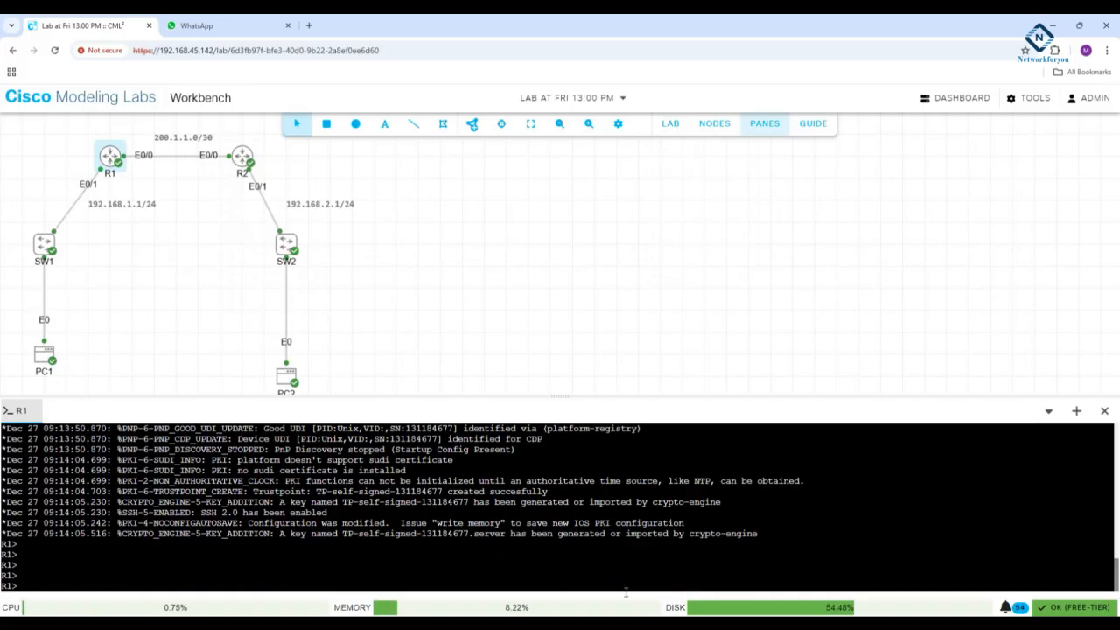
# - Open a console session on router R2
pyautogui.rightClick(246, 163)
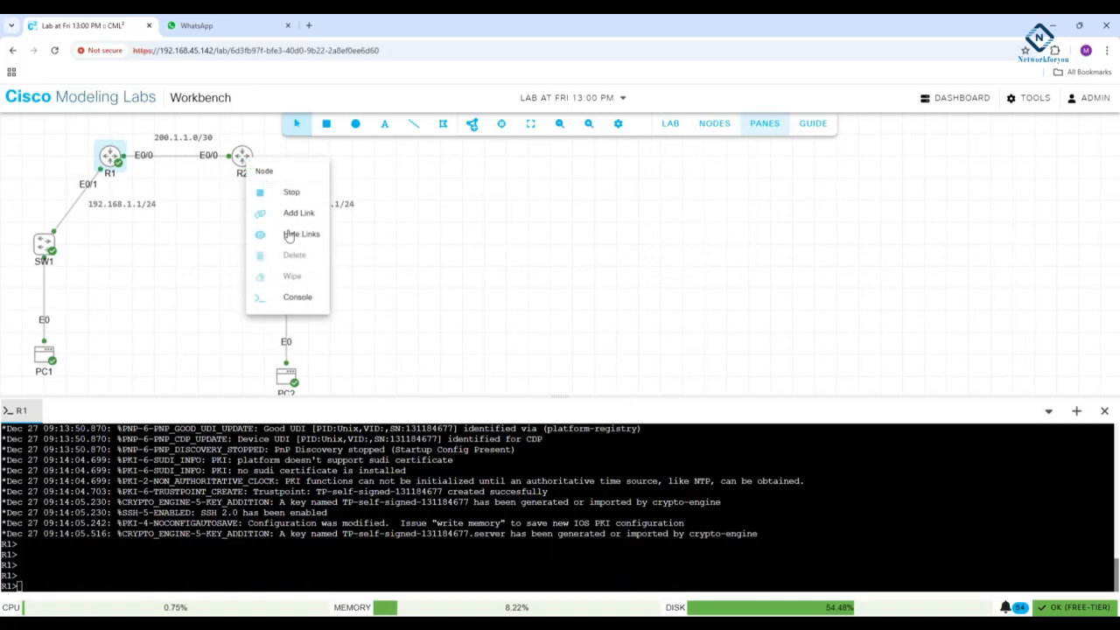
pyautogui.click(294, 297)
pyautogui.click(590, 527)
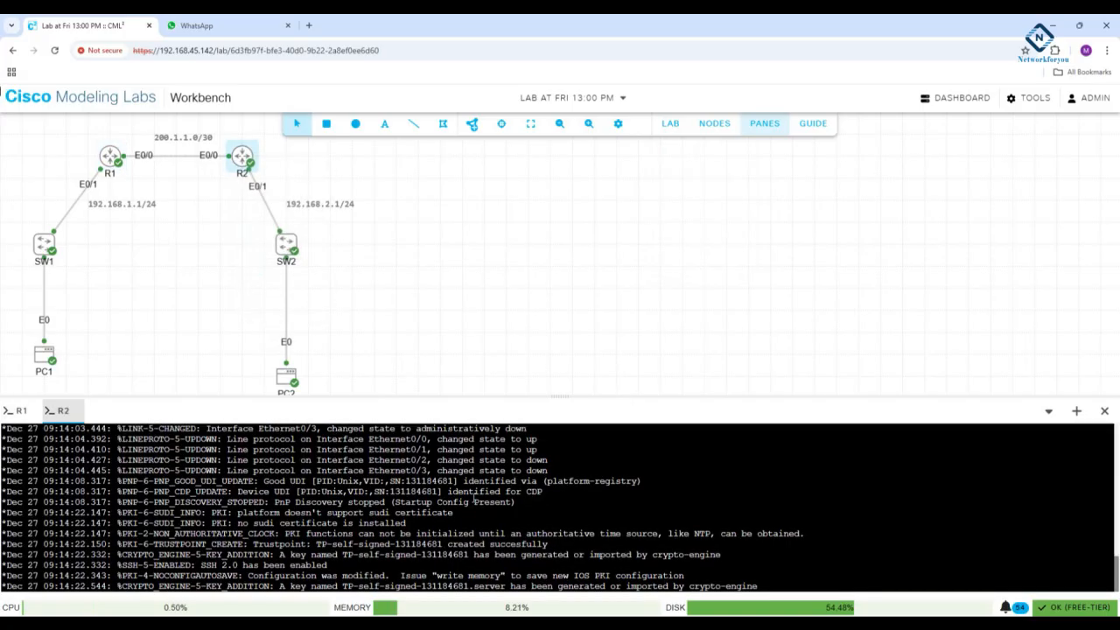
# - Return to R1's console and enter privileged EXEC mode
pyautogui.click(16, 411)
pyautogui.press('Return')
pyautogui.press('Return')
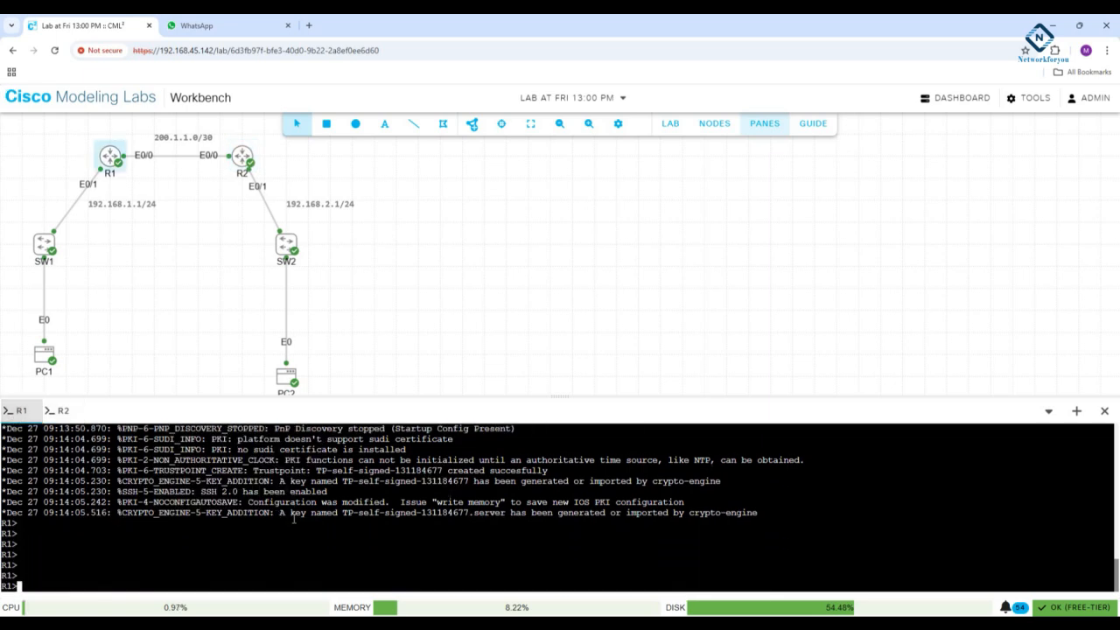
pyautogui.write('en')
pyautogui.press('Return')
# - Show the IP routing table on R1
pyautogui.write('sh ip ou')
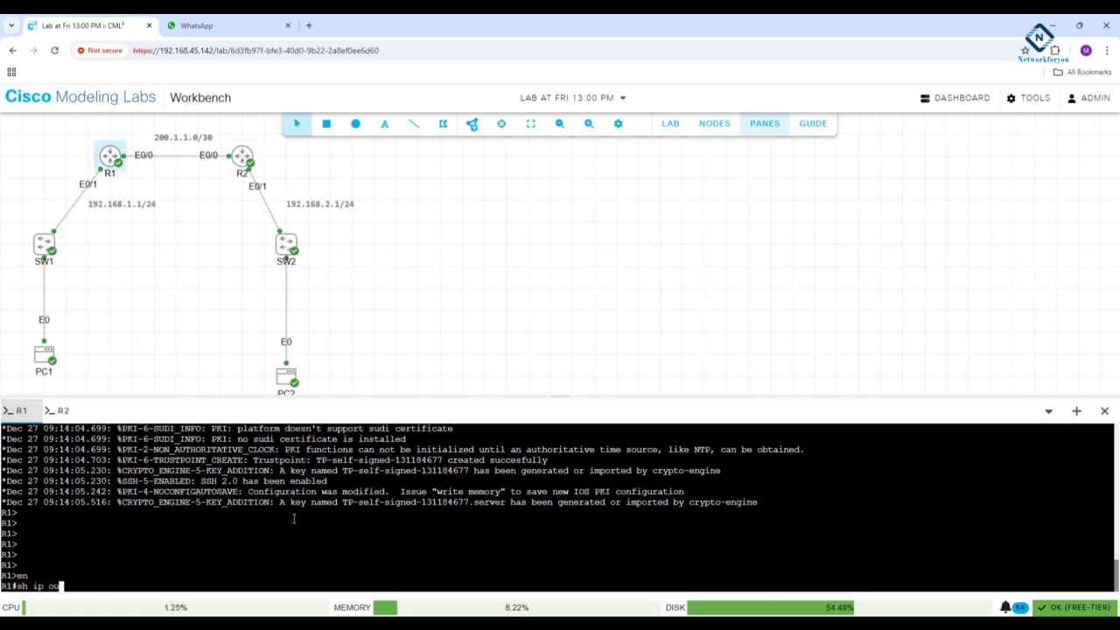
pyautogui.press('BackSpace')
pyautogui.press('BackSpace')
pyautogui.write('route')
pyautogui.press('Return')
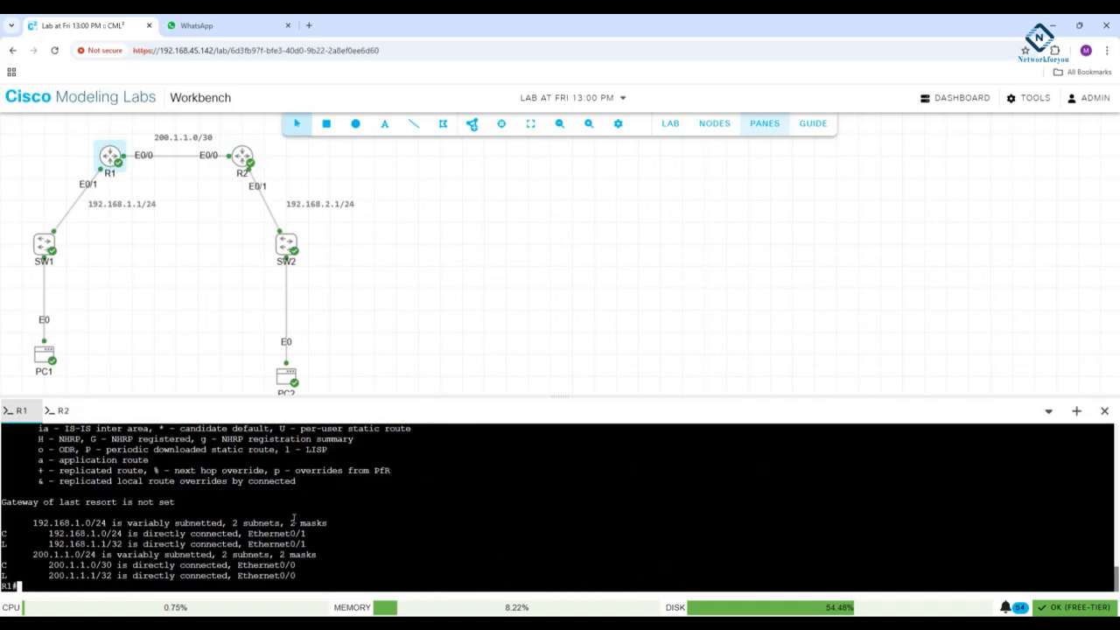
pyautogui.press('Return')
# - Try to show R1's IP routing protocols with the abbreviated command "sh ip pr"
pyautogui.press('Return')
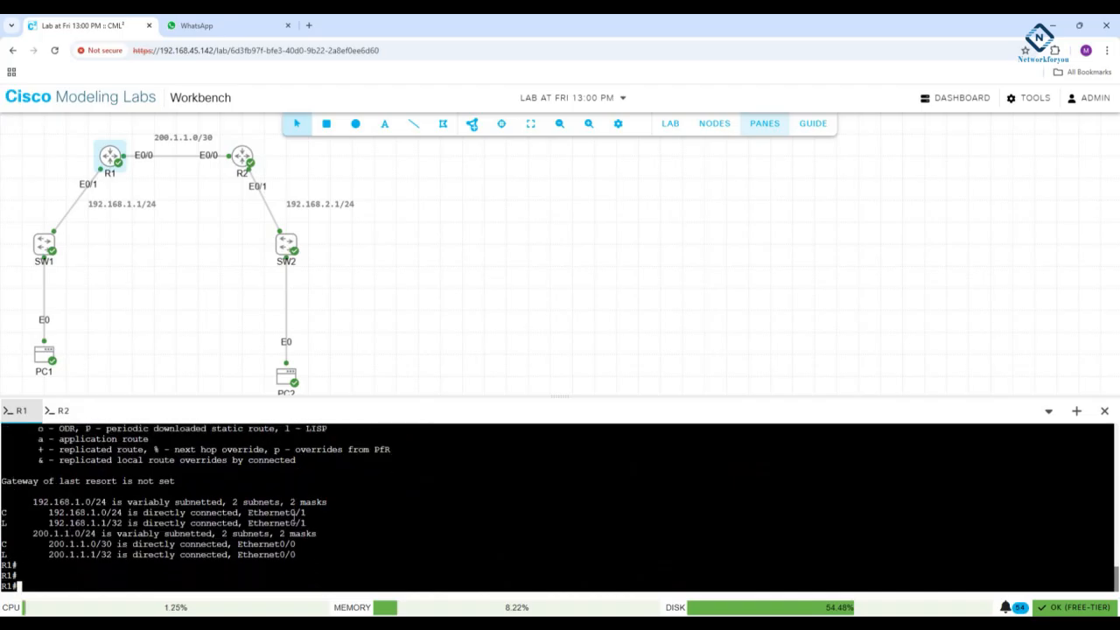
pyautogui.write('sh ip or')
pyautogui.press('BackSpace')
pyautogui.press('BackSpace')
pyautogui.write('pr')
pyautogui.press('Tab')
pyautogui.press('Return')
pyautogui.press('Return')
pyautogui.press('Return')
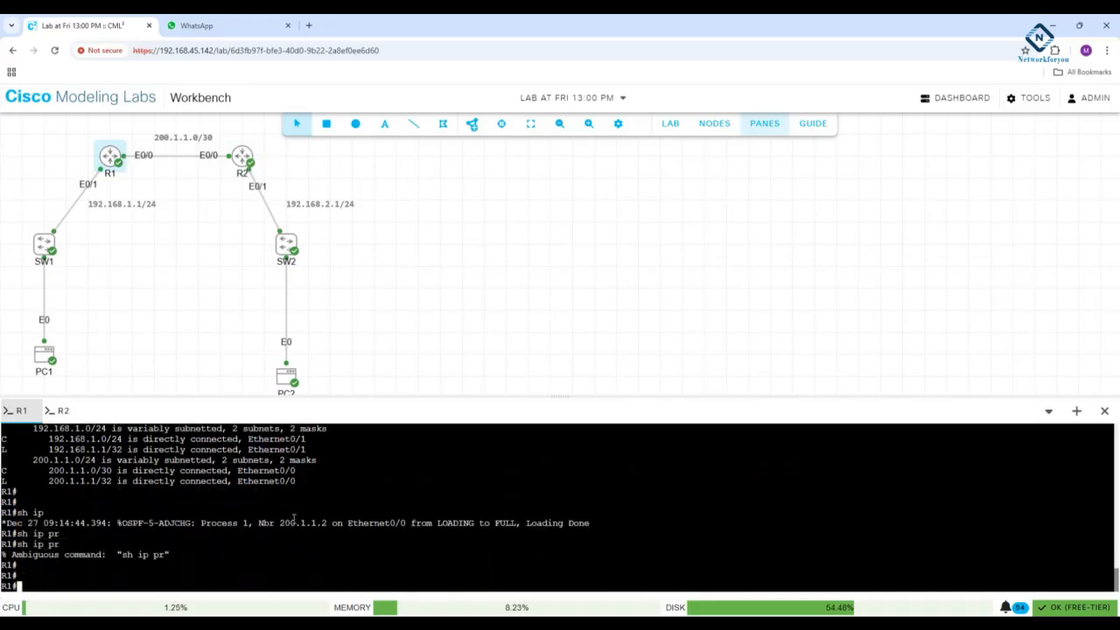
# - Show R1's routing protocol details with "sh ip protocols" and page through to the end of the output
pyautogui.write('sh ip pro')
pyautogui.press('Tab')
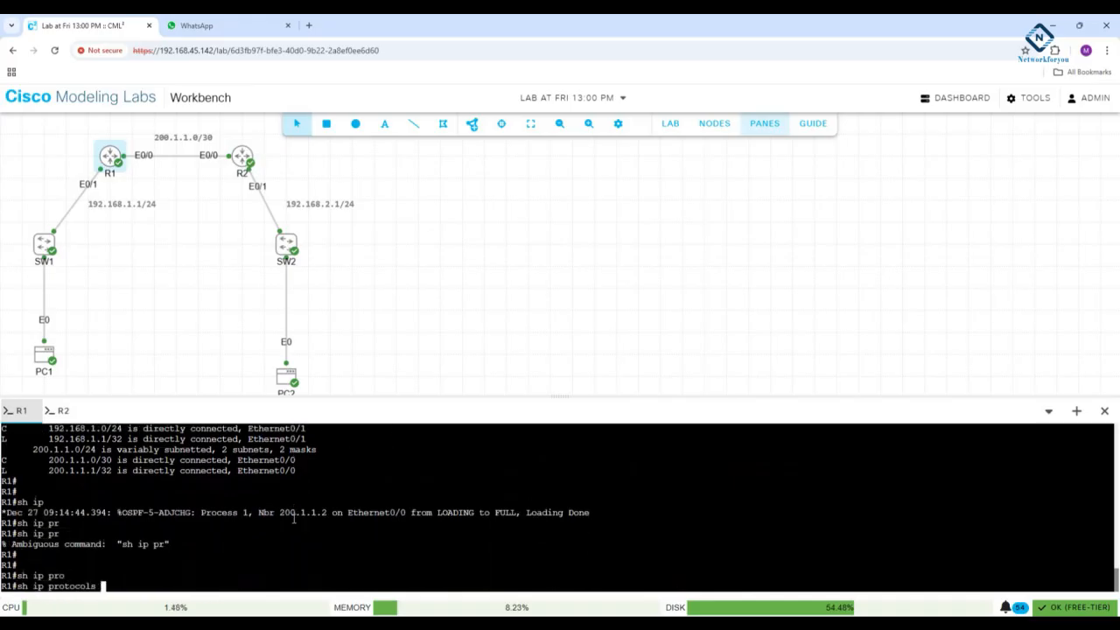
pyautogui.press('Return')
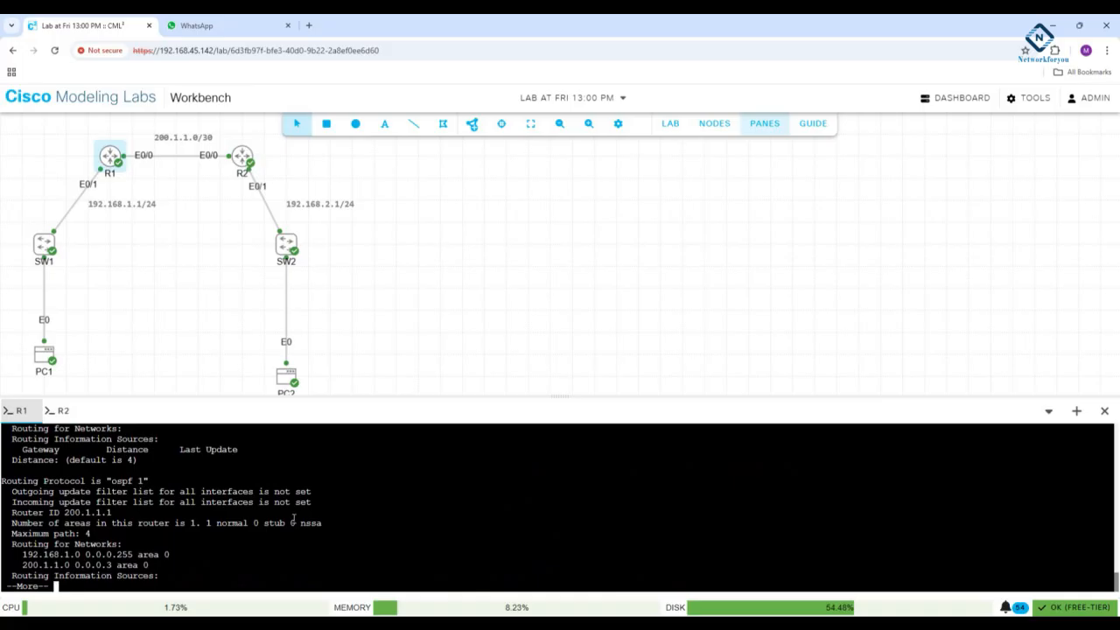
pyautogui.press('Return')
pyautogui.press('Return')
pyautogui.press('Return')
pyautogui.press('Return')
pyautogui.press('Return')
pyautogui.press('Return')
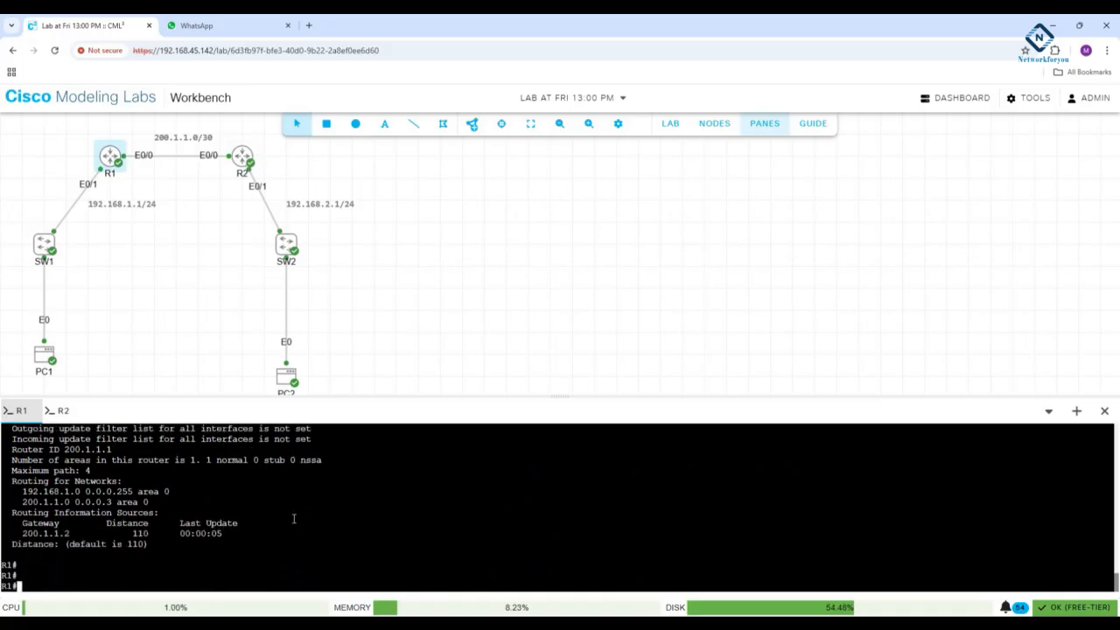
# - Switch to R2's console and enter privileged EXEC mode
pyautogui.click(61, 410)
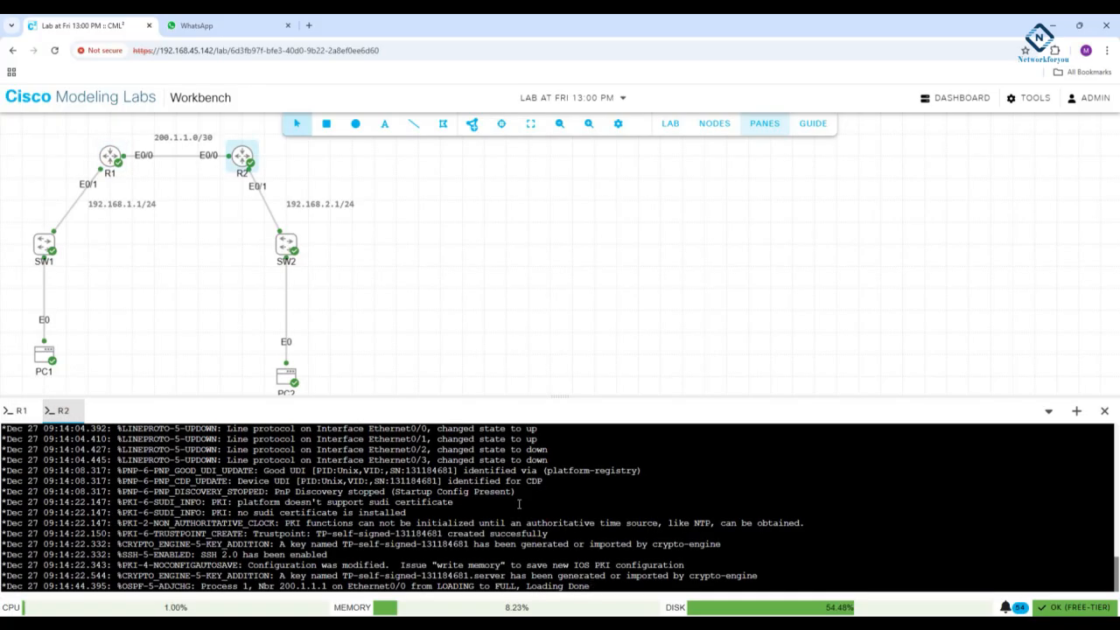
pyautogui.press('Return')
pyautogui.press('Return')
pyautogui.press('Return')
pyautogui.press('Return')
pyautogui.press('Return')
pyautogui.press('Return')
pyautogui.press('Return')
pyautogui.press('Return')
pyautogui.press('Return')
pyautogui.press('Return')
pyautogui.press('Return')
pyautogui.press('Return')
pyautogui.press('Return')
pyautogui.press('Return')
pyautogui.press('Return')
pyautogui.write('en')
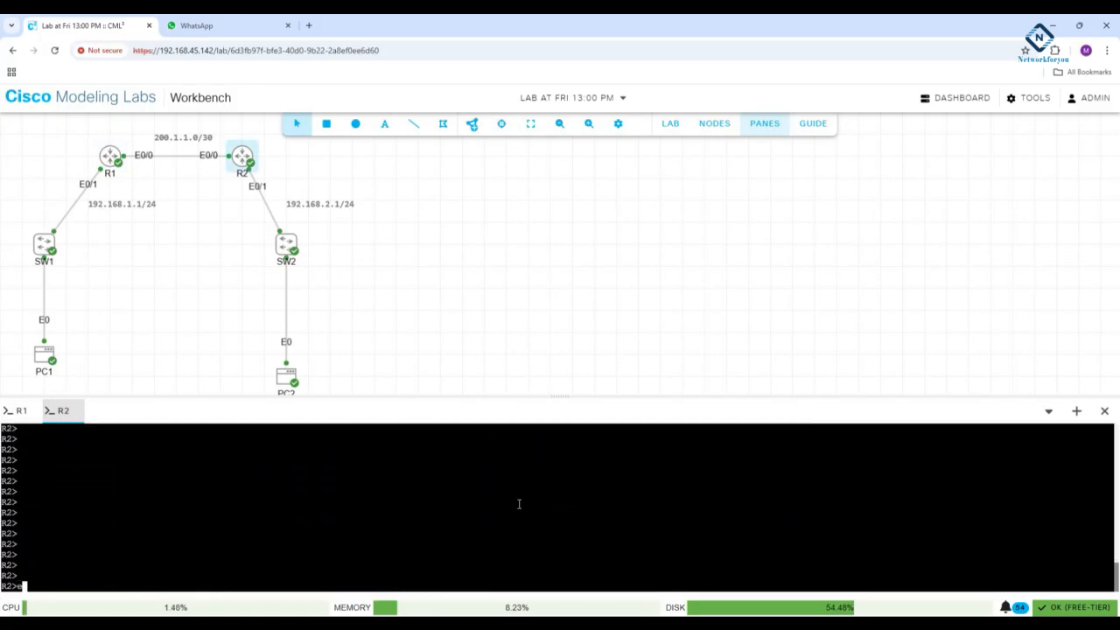
pyautogui.press('Return')
# - Show R2's routing protocol details with "sh ip protocols", checking the OSPF process number and the rest of the output
pyautogui.write('sh ip pro')
pyautogui.press('Tab')
pyautogui.press('Return')
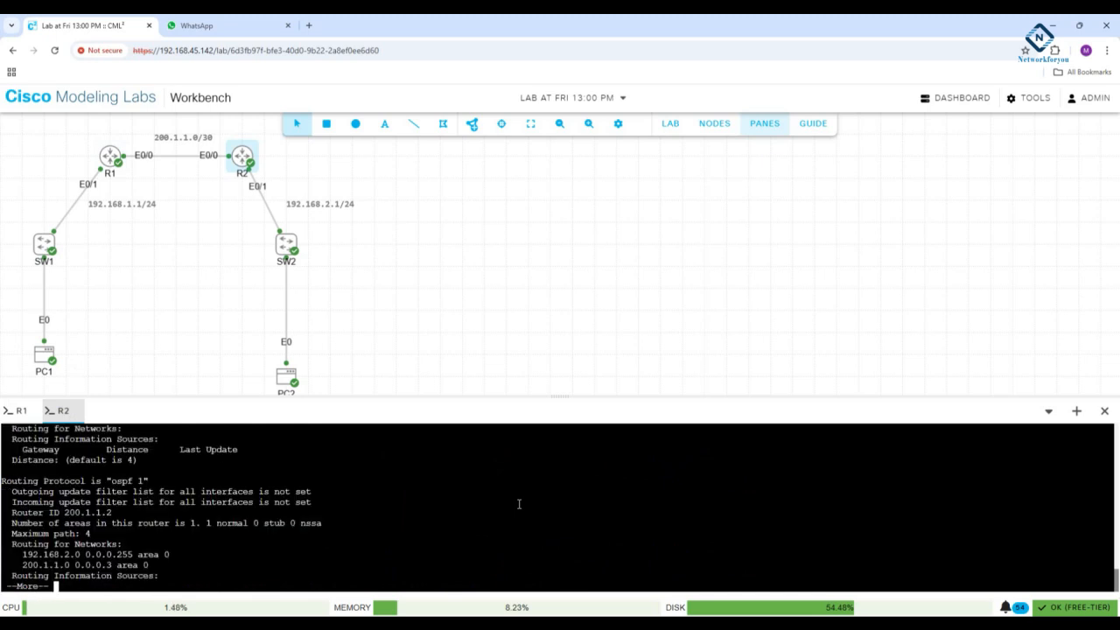
pyautogui.moveTo(152, 480); pyautogui.dragTo(109, 481)
pyautogui.click(207, 449)
pyautogui.press('Return')
pyautogui.press('Return')
pyautogui.press('Return')
pyautogui.press('Return')
pyautogui.press('Return')
pyautogui.press('Return')
pyautogui.press('Return')
pyautogui.press('Return')
pyautogui.press('Return')
pyautogui.press('Return')
pyautogui.press('Return')
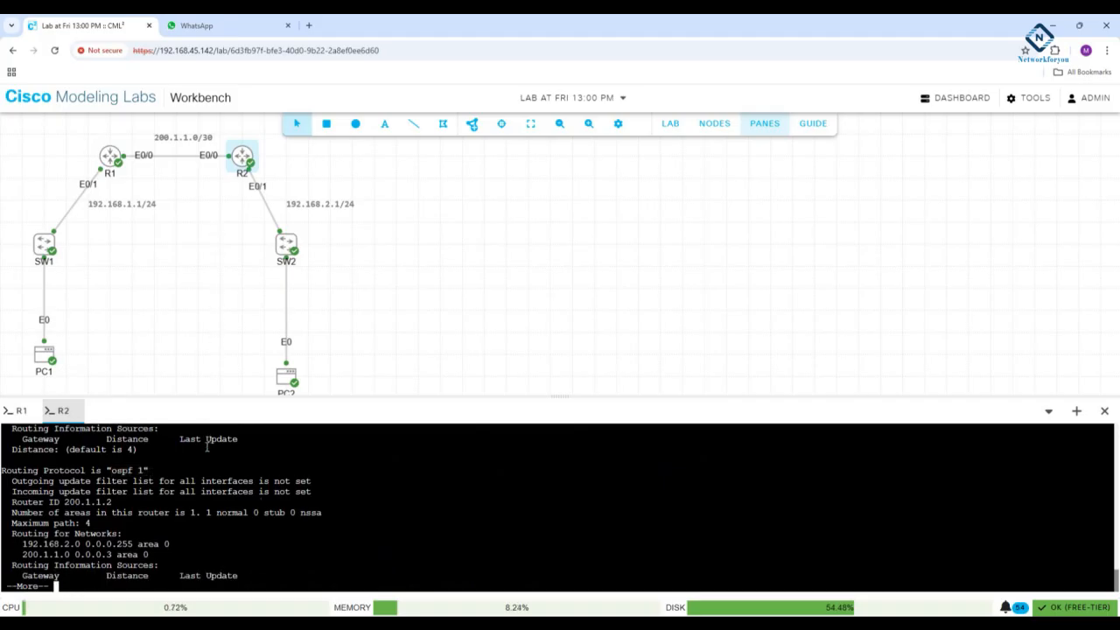
# - Enter global configuration mode on R2 and remove OSPF process 1
pyautogui.write('config t')
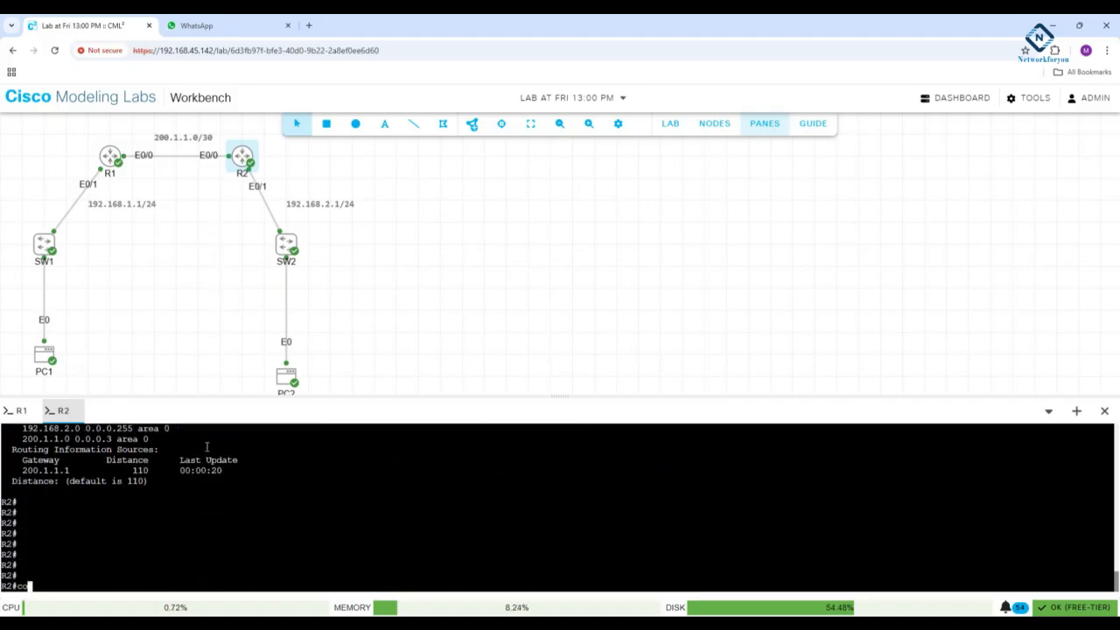
pyautogui.press('Return')
pyautogui.write('no router osp')
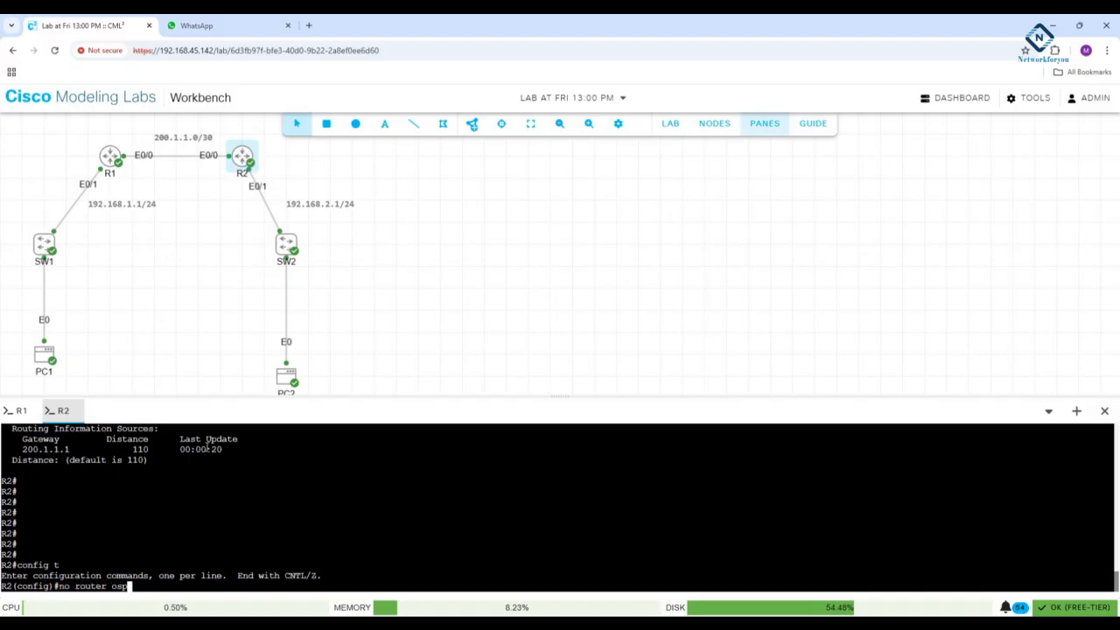
pyautogui.press('Tab')
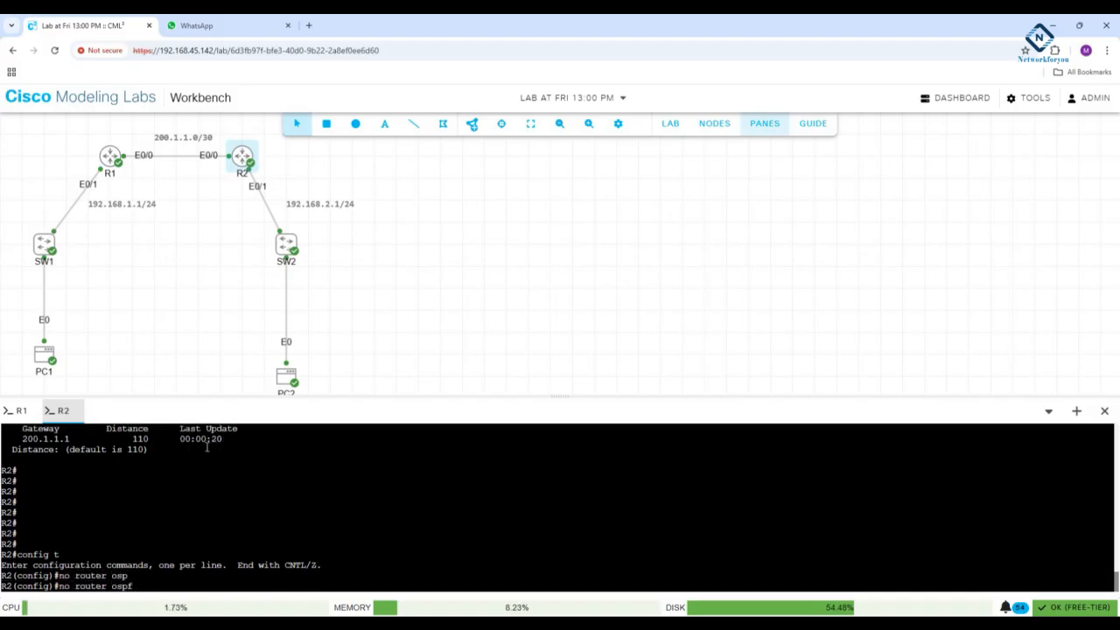
pyautogui.scroll(3, 197, 464)
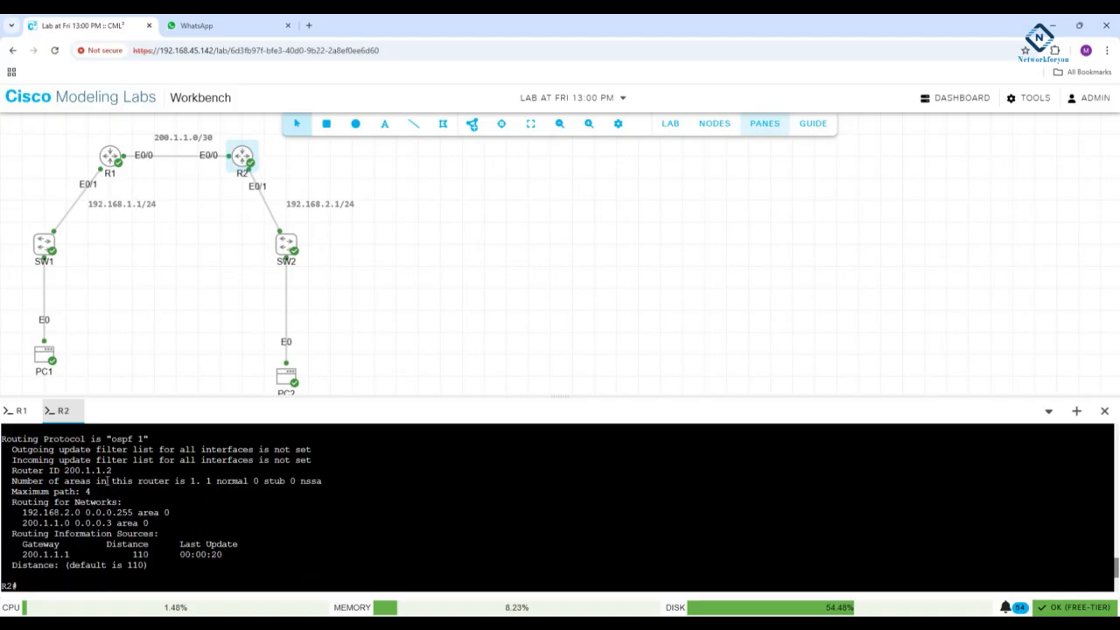
pyautogui.moveTo(149, 439); pyautogui.dragTo(102, 439)
pyautogui.scroll(-3, 203, 492)
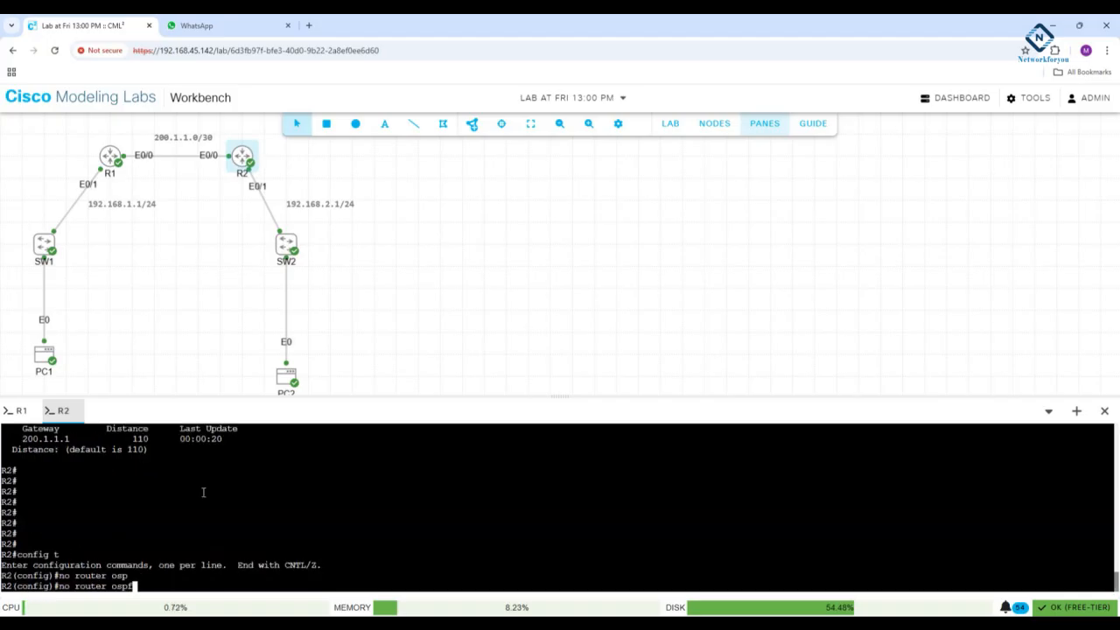
pyautogui.write('1')
pyautogui.press('Return')
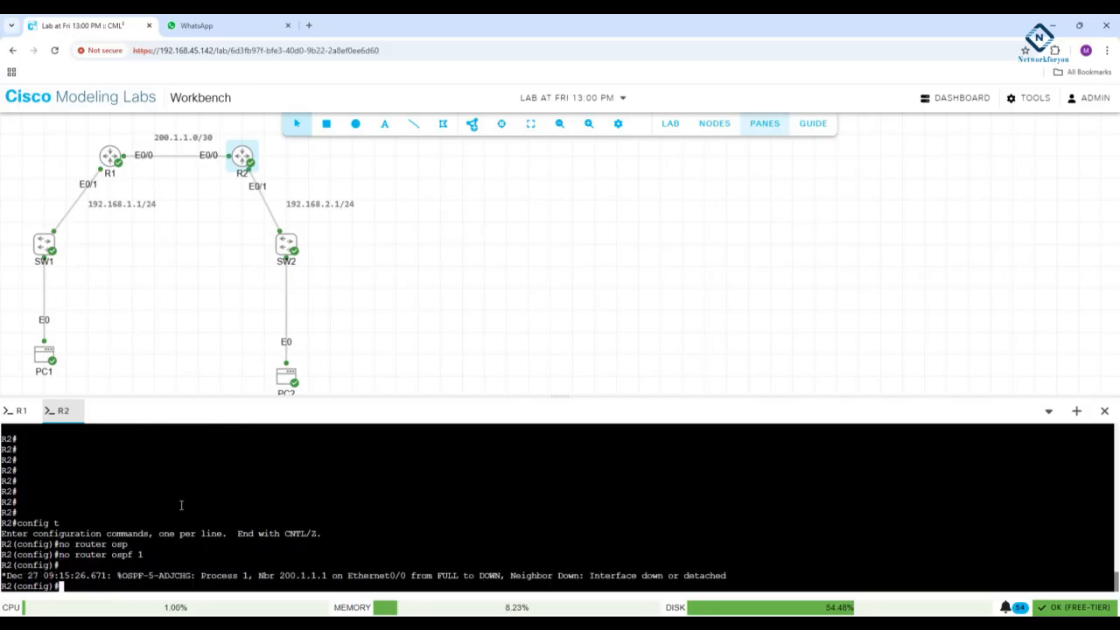
pyautogui.moveTo(779, 580); pyautogui.dragTo(449, 574)
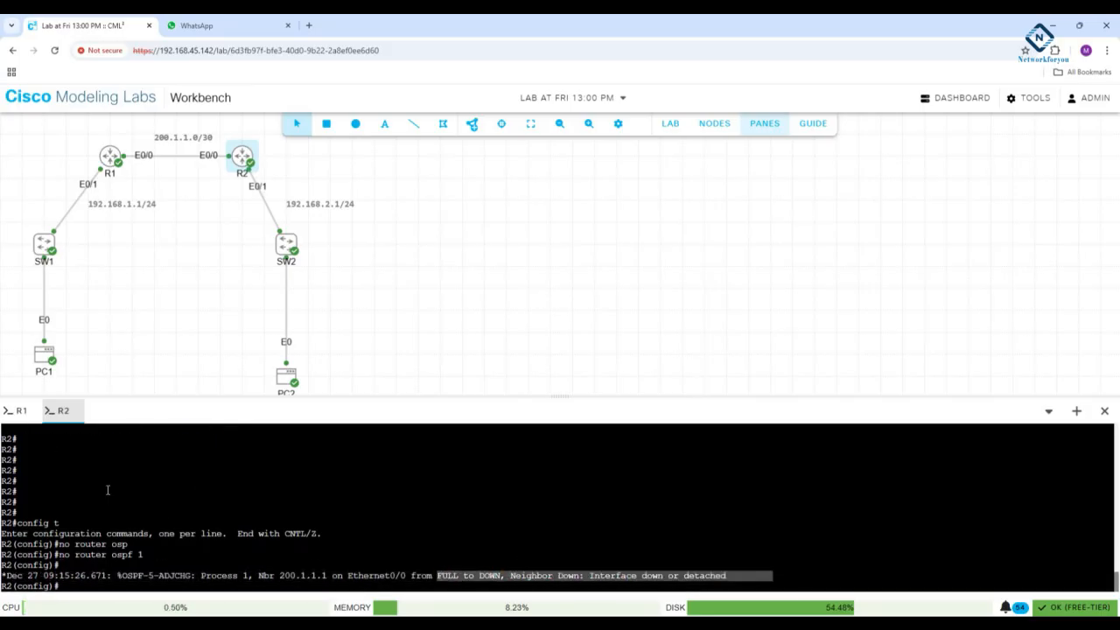
# - Enter global configuration mode on R1 and remove OSPF process 1
pyautogui.click(21, 410)
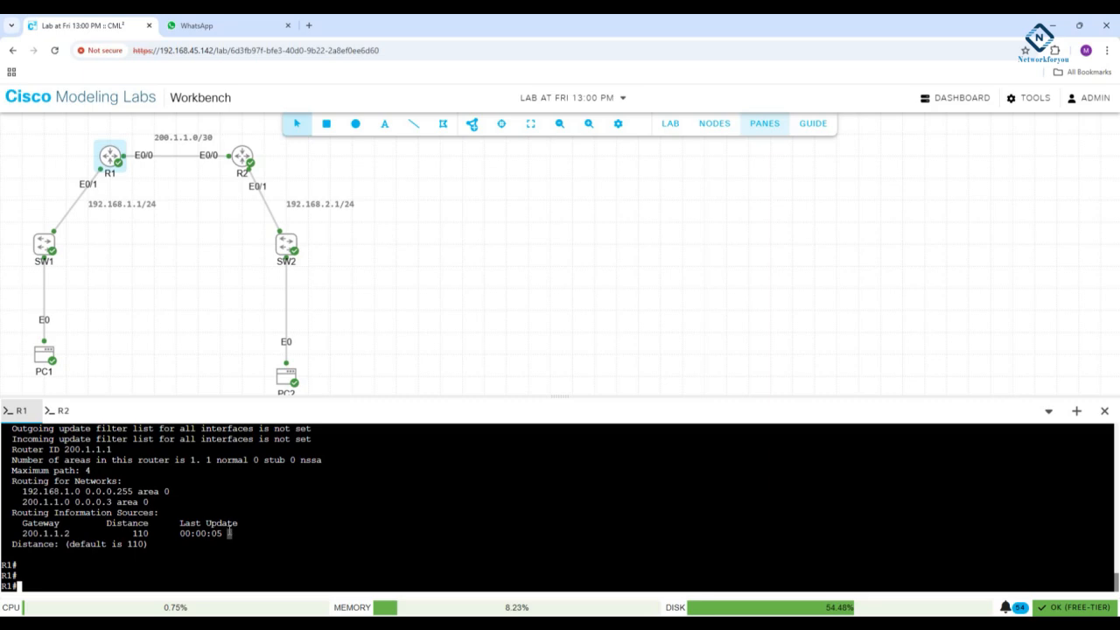
pyautogui.write('config t')
pyautogui.press('Return')
pyautogui.write('no ')
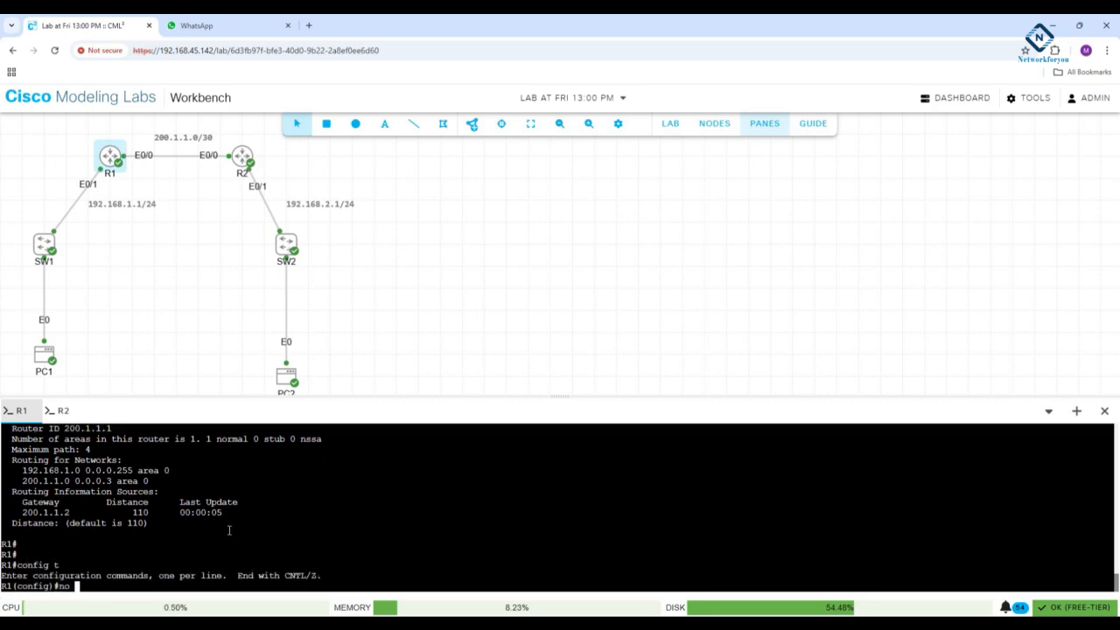
pyautogui.write('router osp')
pyautogui.press('Tab')
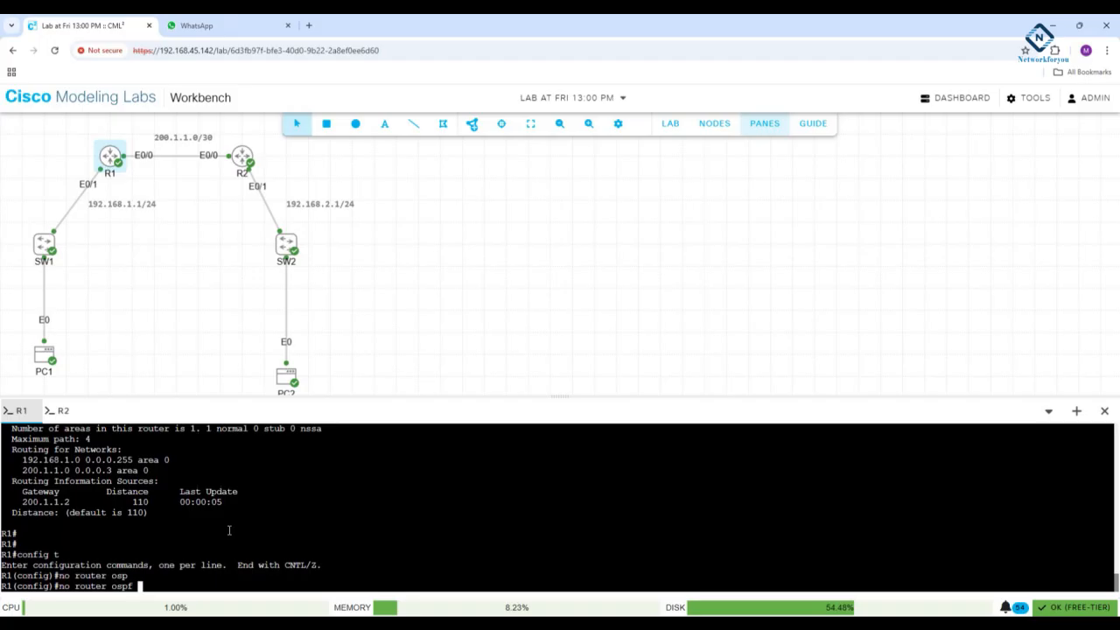
pyautogui.write('1')
pyautogui.press('Return')
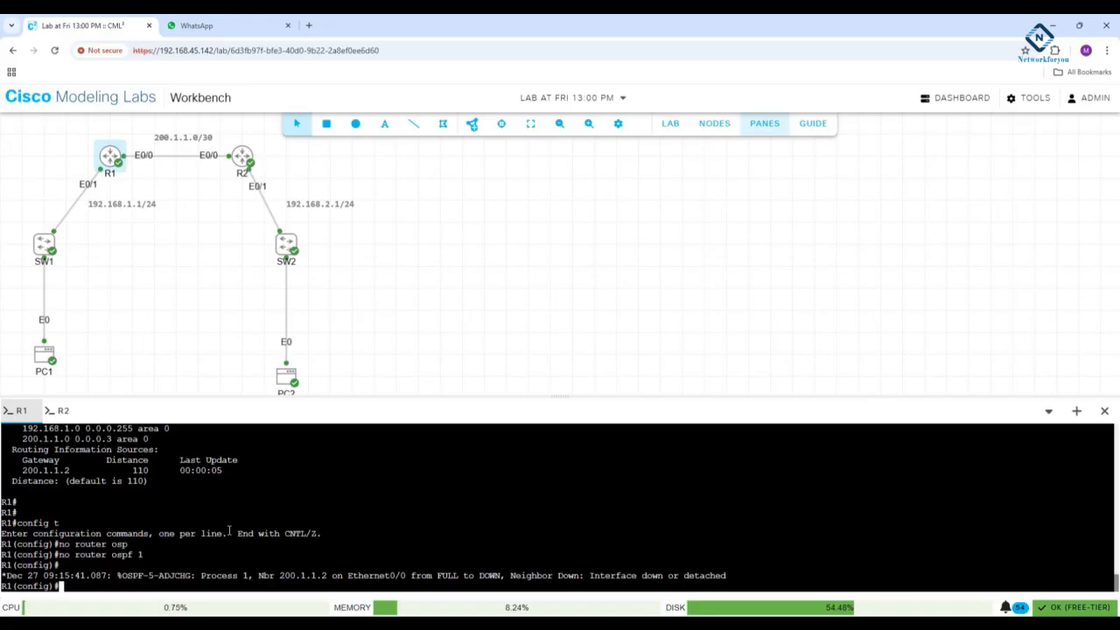
# - List R1's interfaces and IP addresses from configuration mode with "do sh ip int br"
pyautogui.write('do sh ip int br')
pyautogui.press('Return')
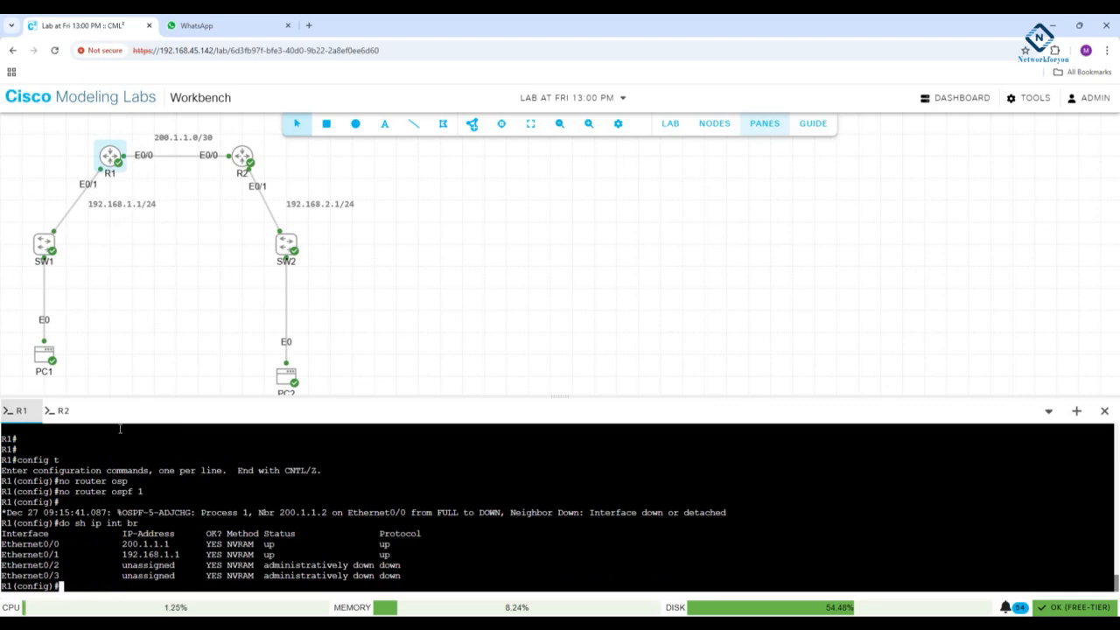
# - Switch to R2's console and list its interfaces and IP addresses with "do sh ip int br"
pyautogui.click(63, 410)
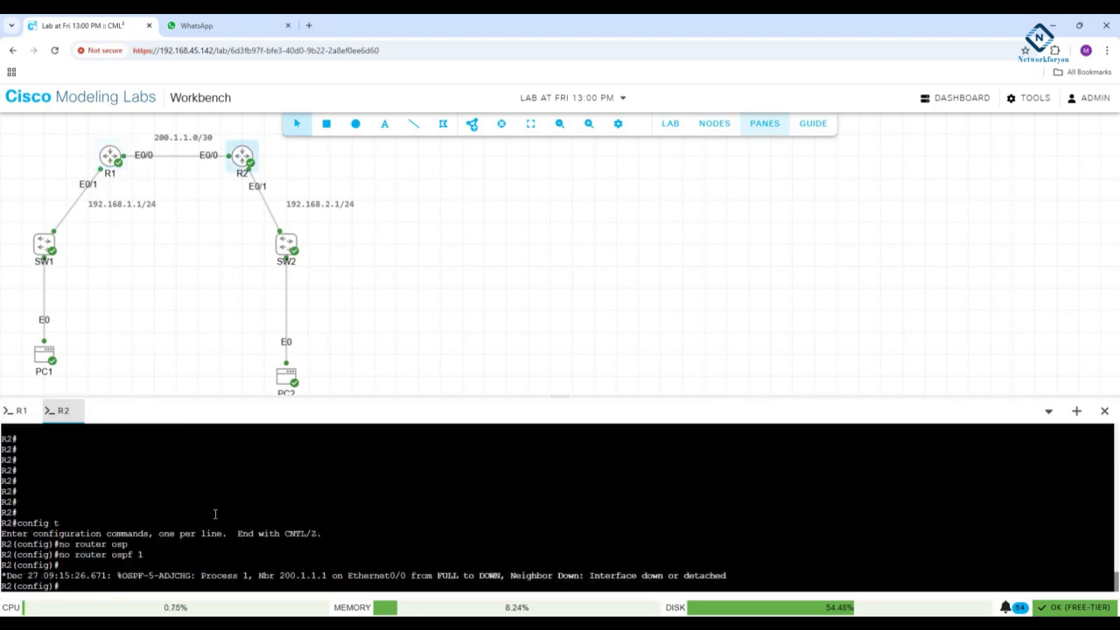
pyautogui.write('do sh ip int br')
pyautogui.press('Return')
# - Check R2's routing protocols from configuration mode with "do sh ip protocols"
pyautogui.press('Return')
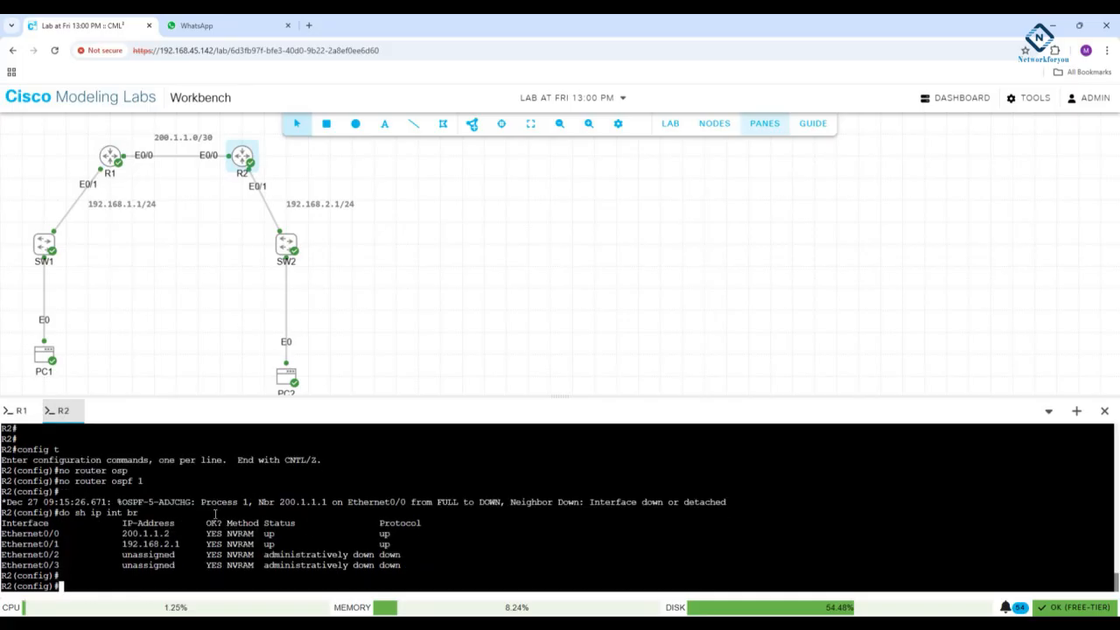
pyautogui.write('do sh ip pro')
pyautogui.press('Tab')
pyautogui.press('Return')
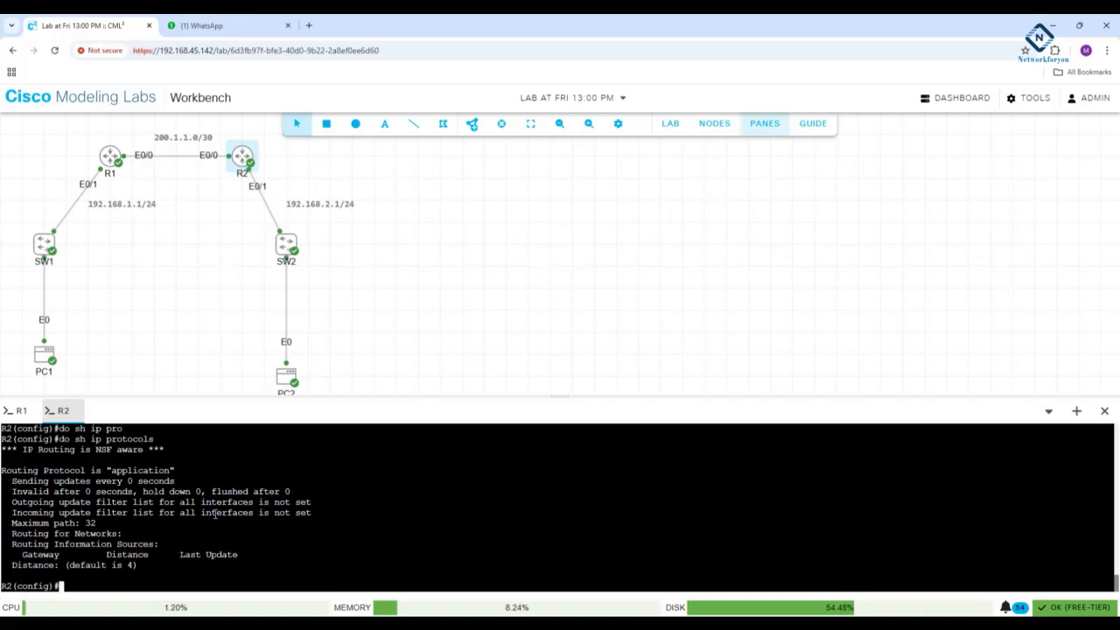
# - Switch to R1's console, create OSPF process 1 and exit back to global configuration mode
pyautogui.click(19, 410)
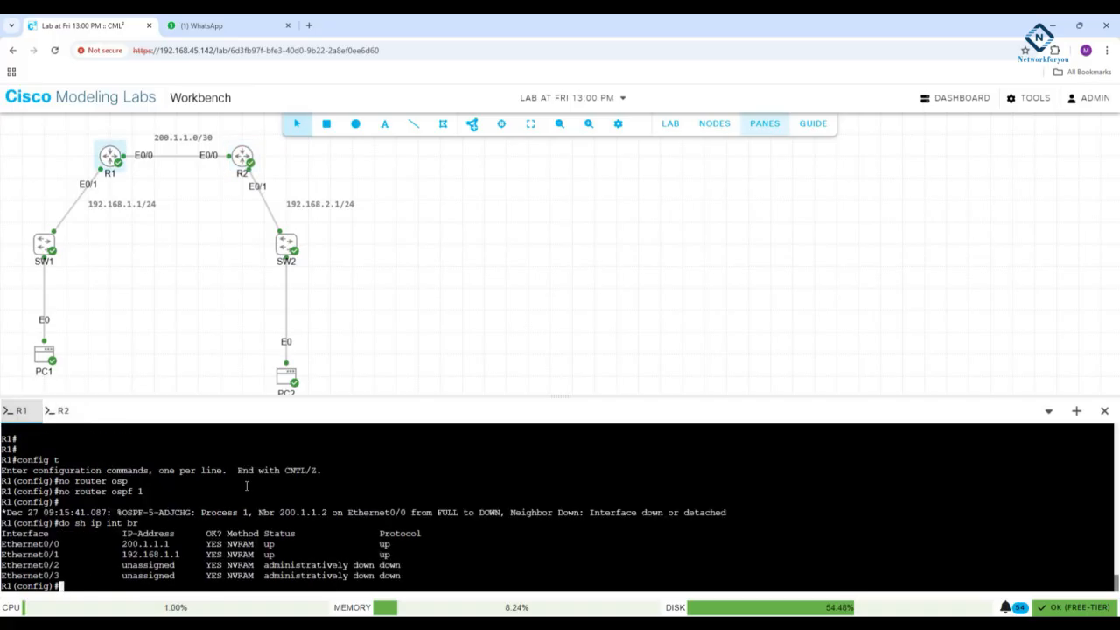
pyautogui.write('router osp')
pyautogui.press('Tab')
pyautogui.write('1')
pyautogui.press('Return')
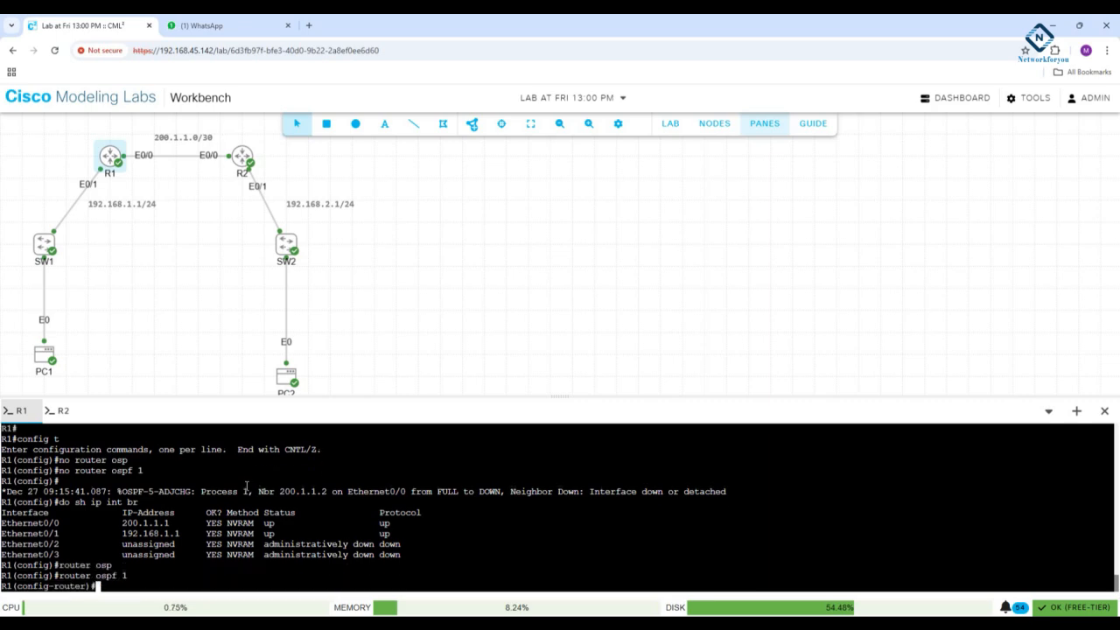
pyautogui.write('exit')
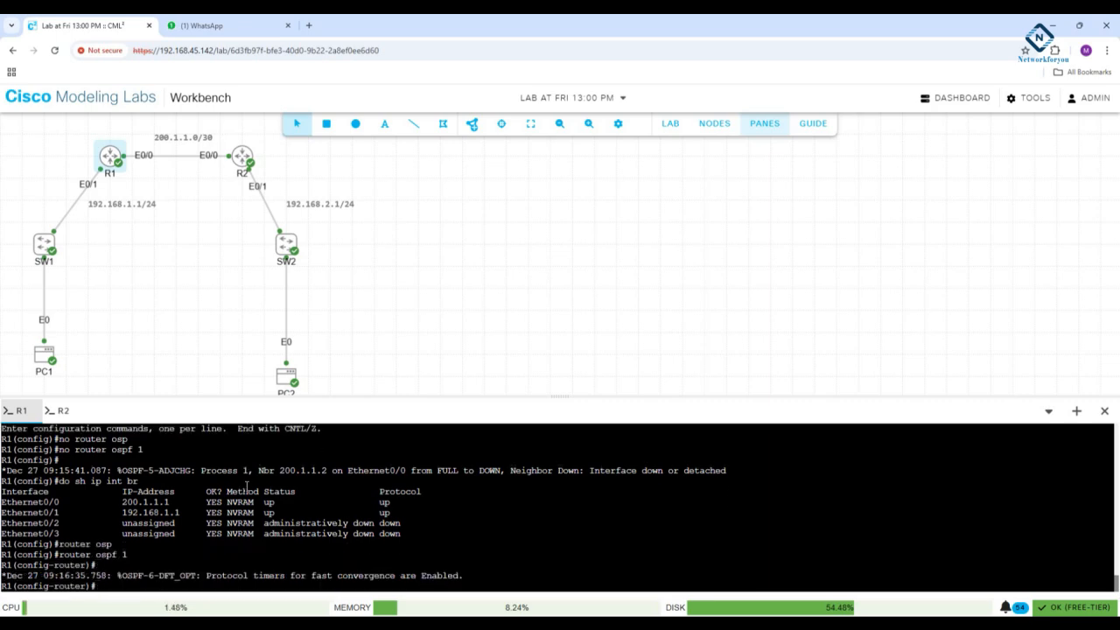
pyautogui.press('Return')
# - Enable OSPF process 1 in area 0 on R1's interface e0/0 and exit interface configuration
pyautogui.write('in')
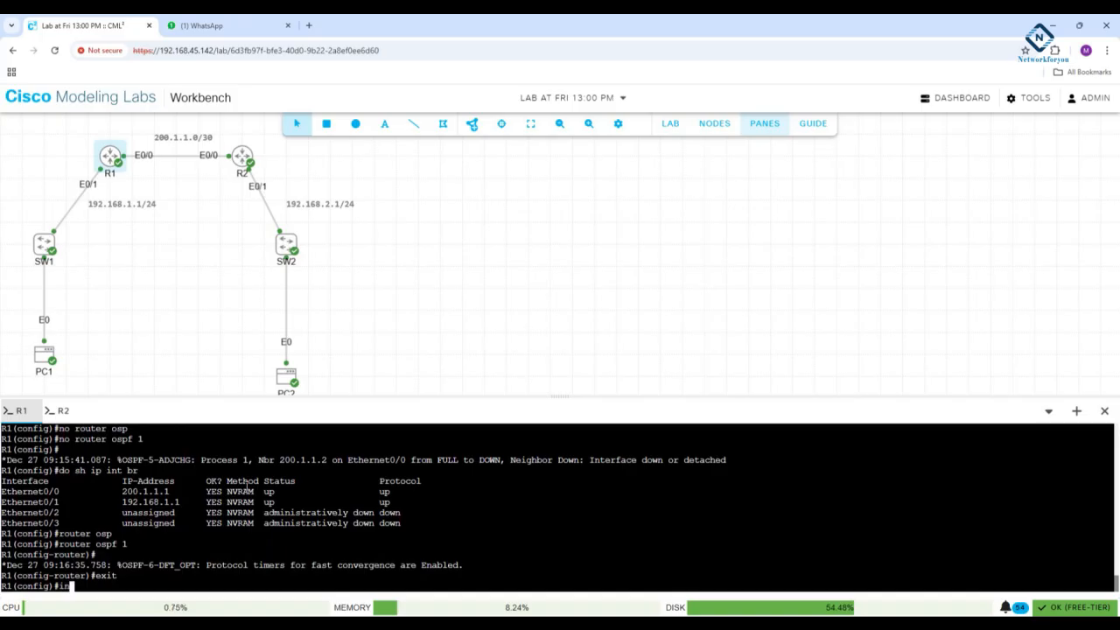
pyautogui.write('t e0/0')
pyautogui.press('Return')
pyautogui.write('i')
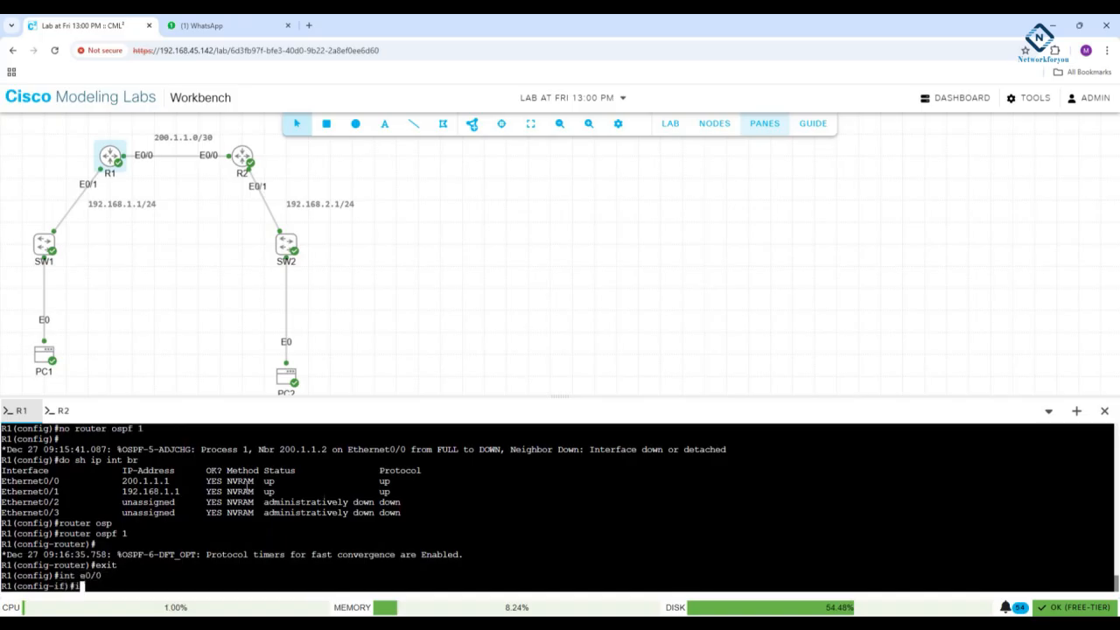
pyautogui.write('p osp')
pyautogui.press('Tab')
pyautogui.write('1 a')
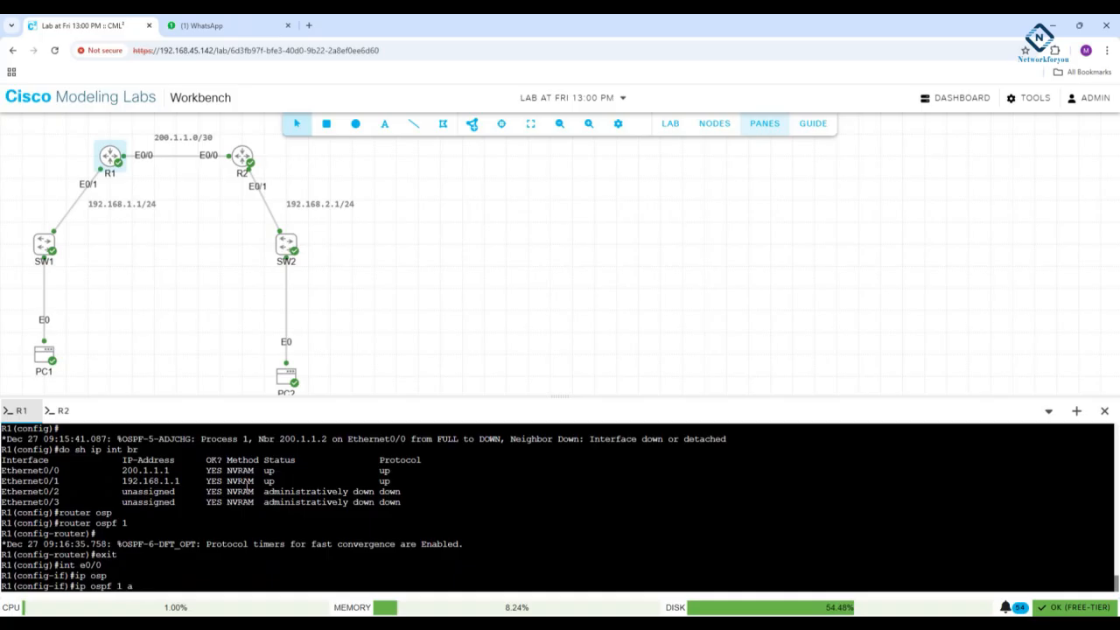
pyautogui.write(' 0')
pyautogui.press('Return')
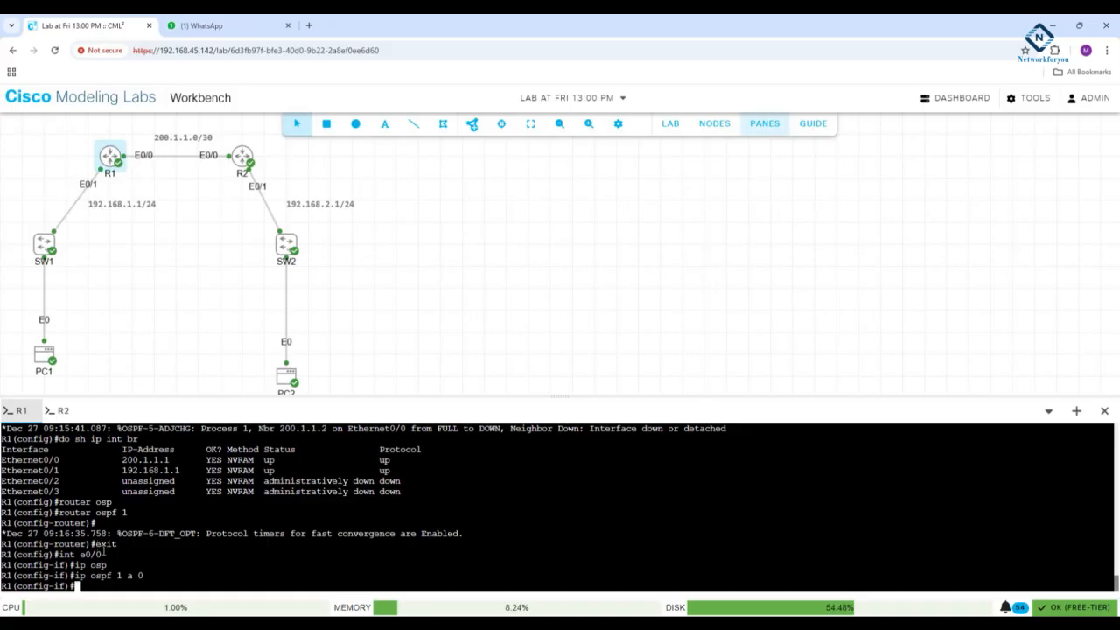
pyautogui.moveTo(105, 551); pyautogui.dragTo(66, 553)
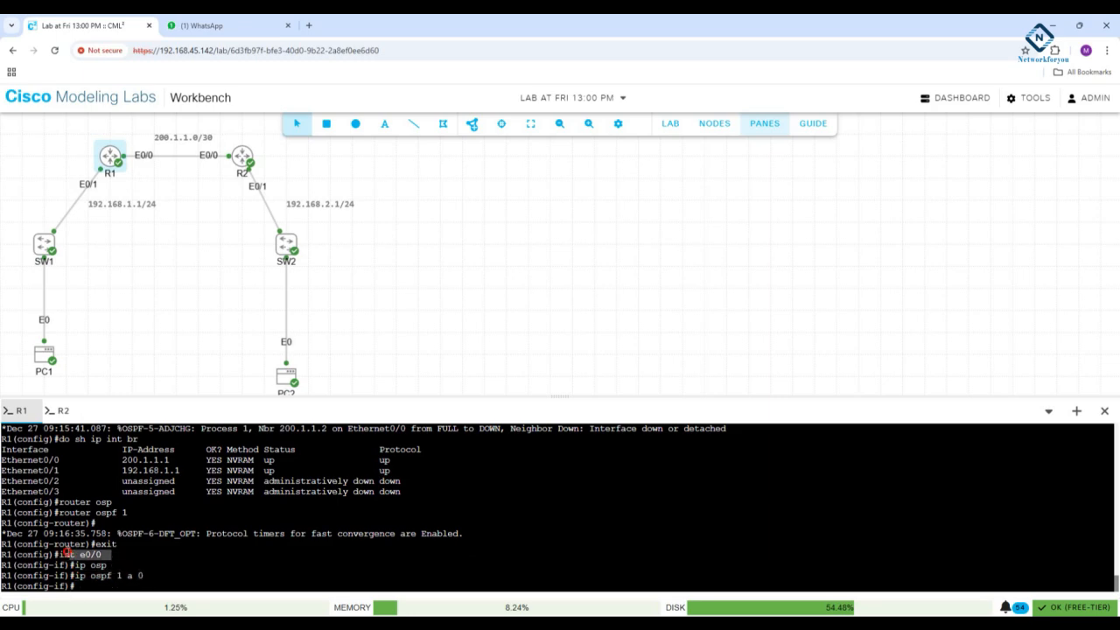
pyautogui.click(161, 541)
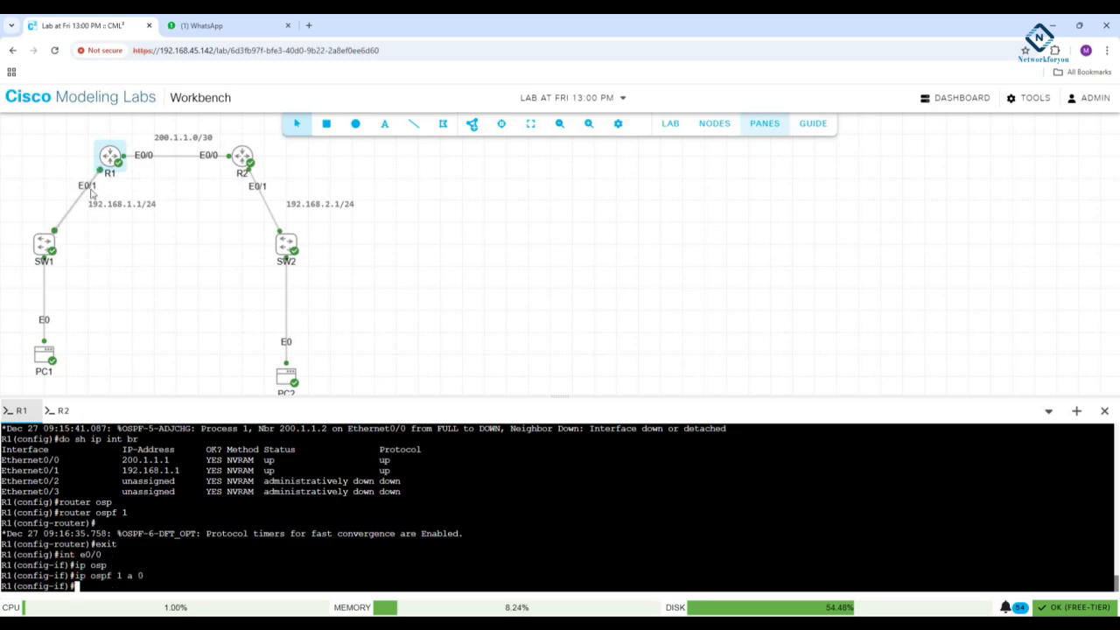
pyautogui.write('exit')
pyautogui.press('Return')
# - Enable OSPF process 1 in area 0 on R1's interface e0/1 and exit interface configuration
pyautogui.write('int ')
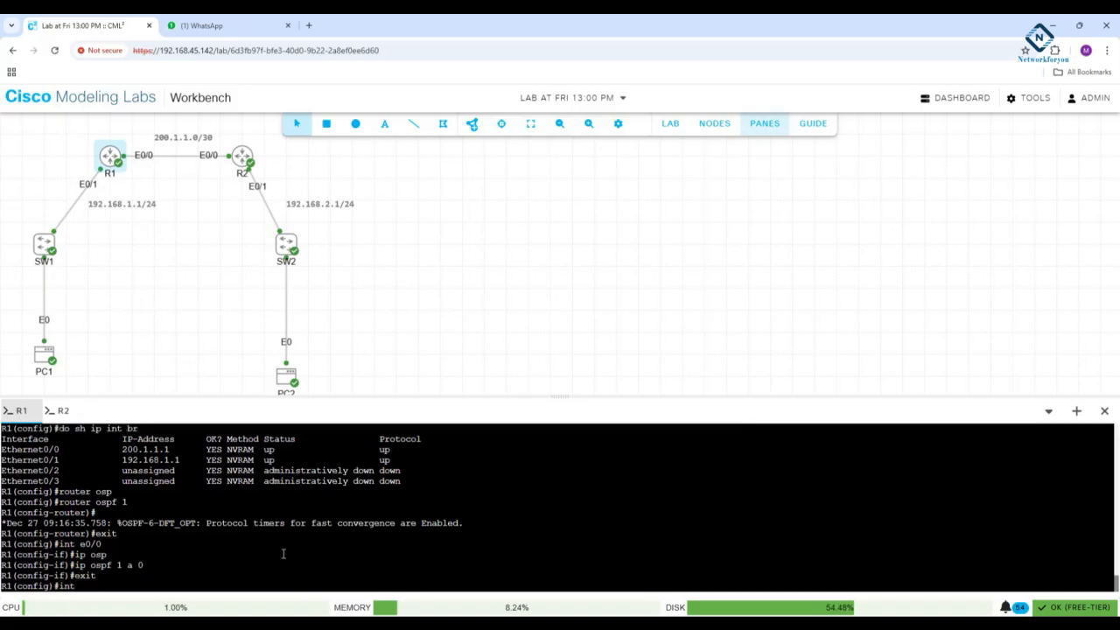
pyautogui.write('e0/1')
pyautogui.press('Return')
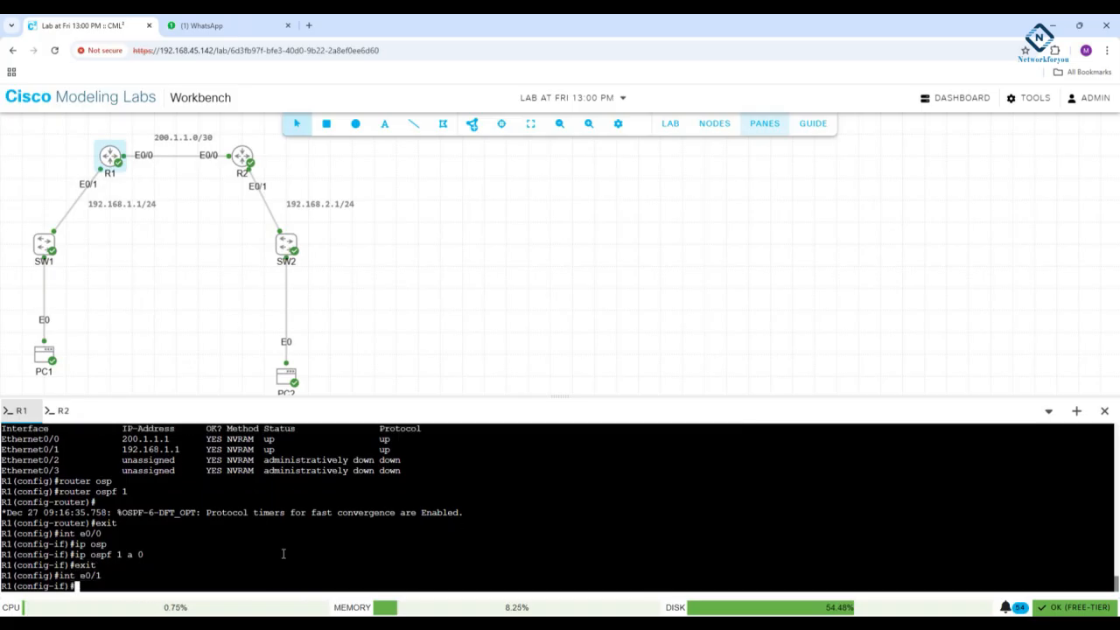
pyautogui.write('ip osp')
pyautogui.press('Tab')
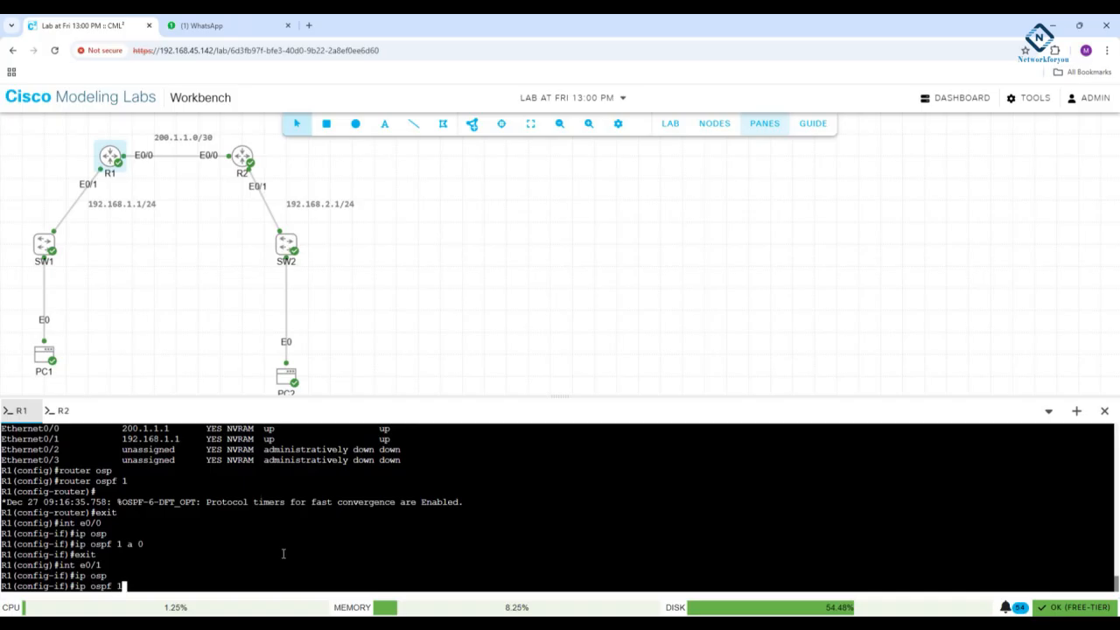
pyautogui.write('1 a 0')
pyautogui.press('Return')
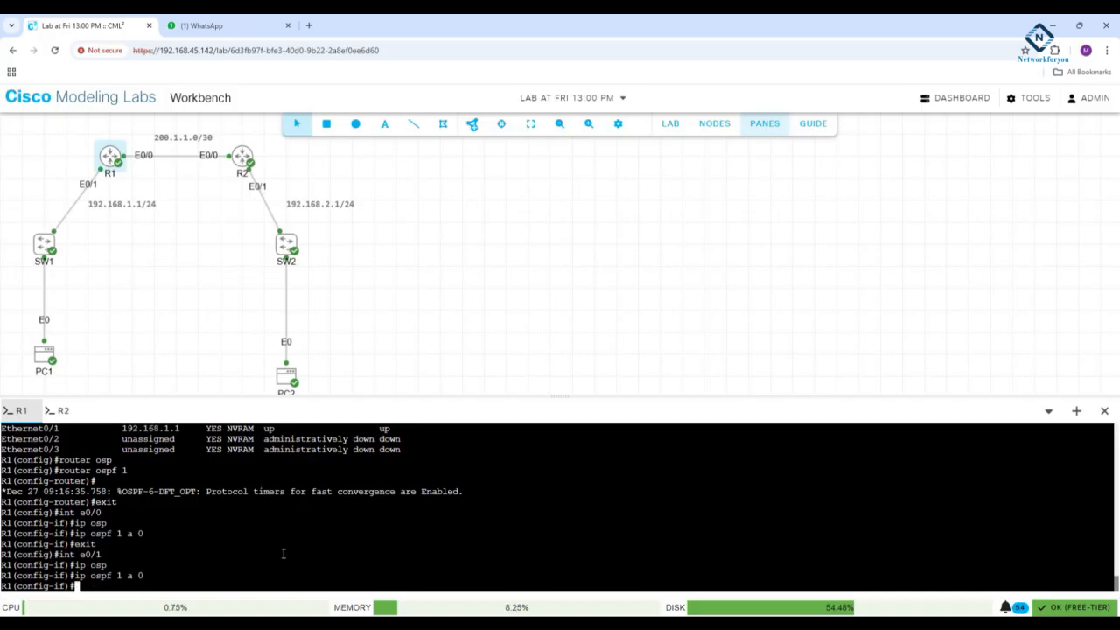
pyautogui.write('exit')
pyautogui.press('Return')
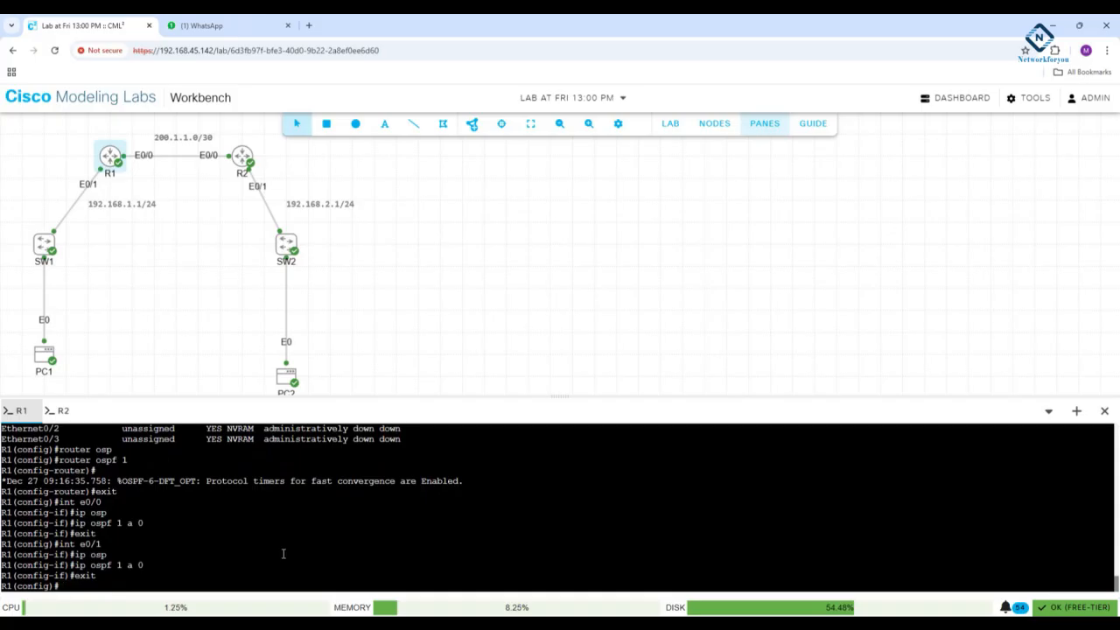
# - Leave configuration mode on R1 and run "sh ip ospf int br", reviewing the command and the listed interfaces
pyautogui.write('exit')
pyautogui.press('Return')
pyautogui.write('sh i')
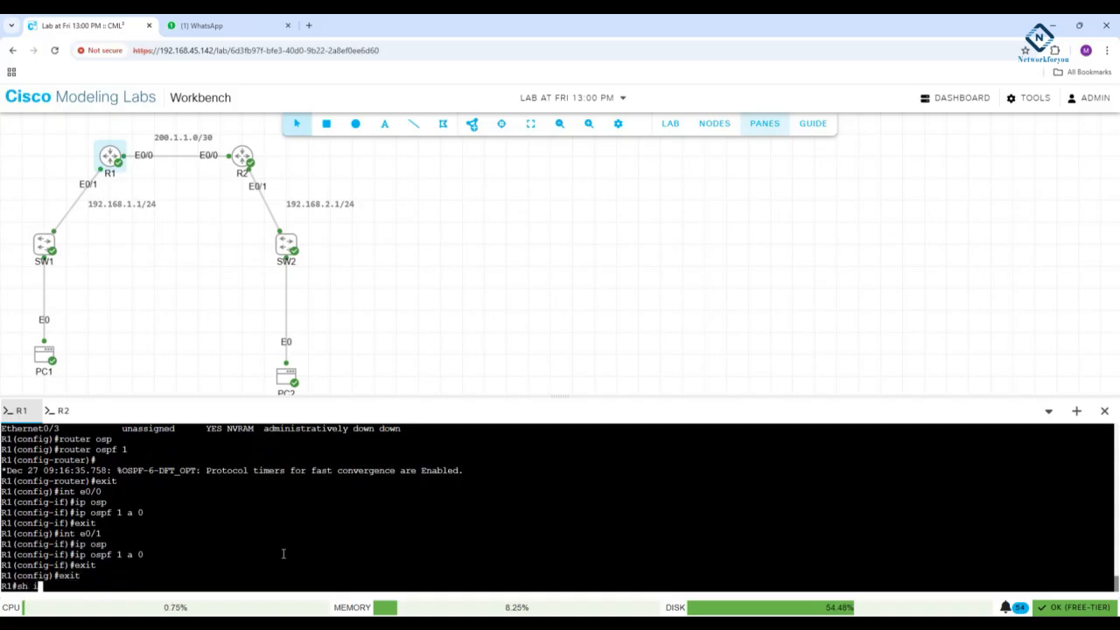
pyautogui.write('p osp')
pyautogui.press('Tab')
pyautogui.write('itn ')
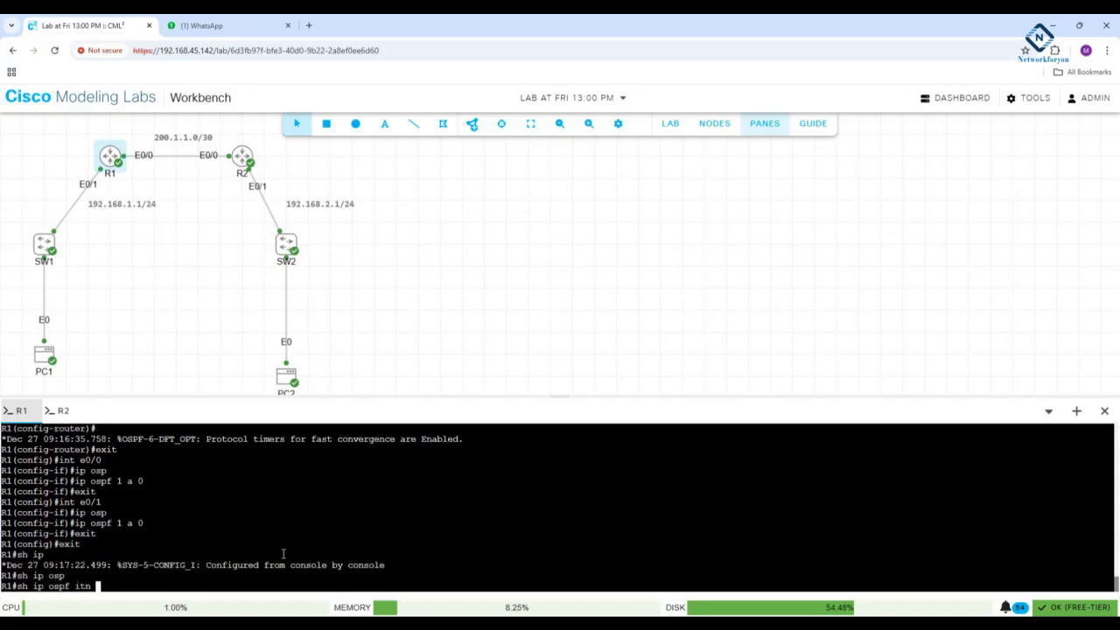
pyautogui.write('br')
pyautogui.press('Return')
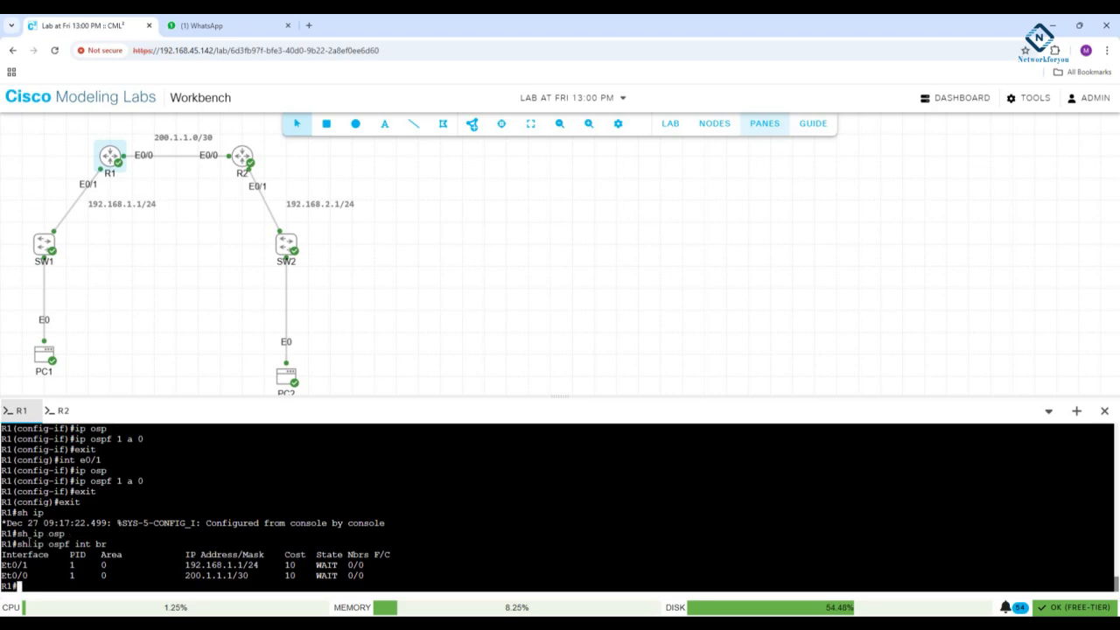
pyautogui.moveTo(17, 544); pyautogui.dragTo(112, 546)
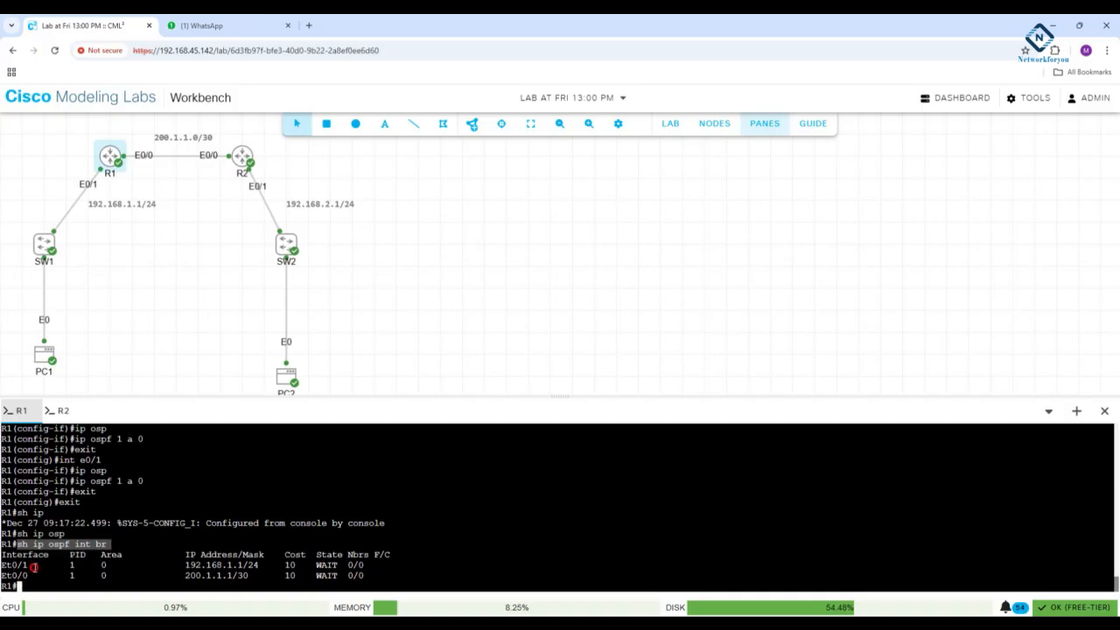
pyautogui.moveTo(3, 564); pyautogui.dragTo(2, 575)
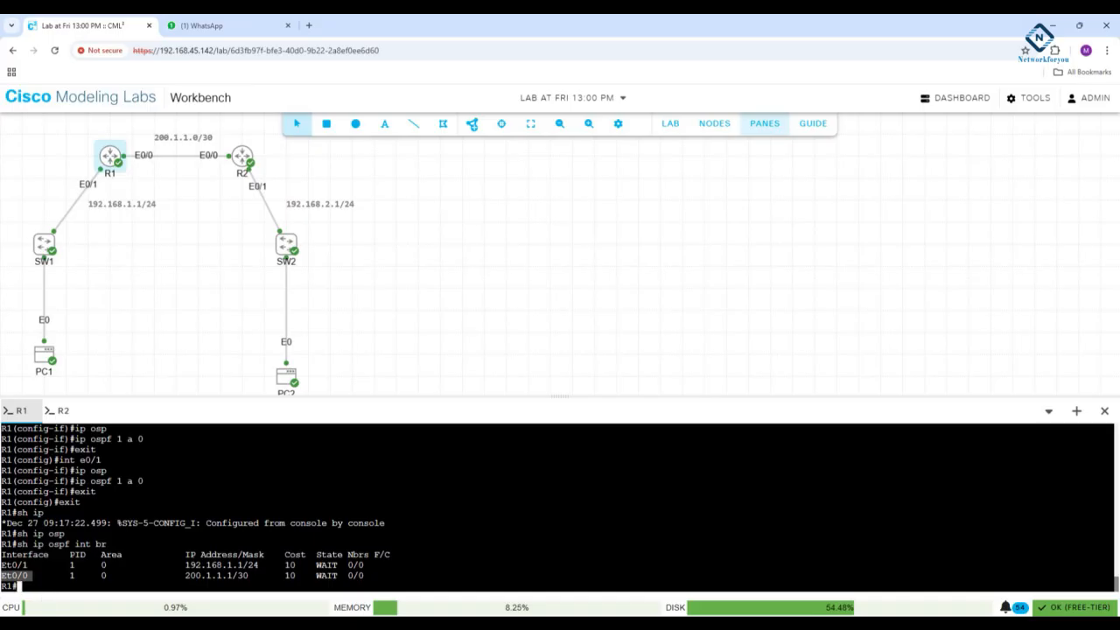
# - Open Epic Pen, move its toolbar away from the lab topology and choose the pen for drawing
pyautogui.press('super')
pyautogui.write('p')
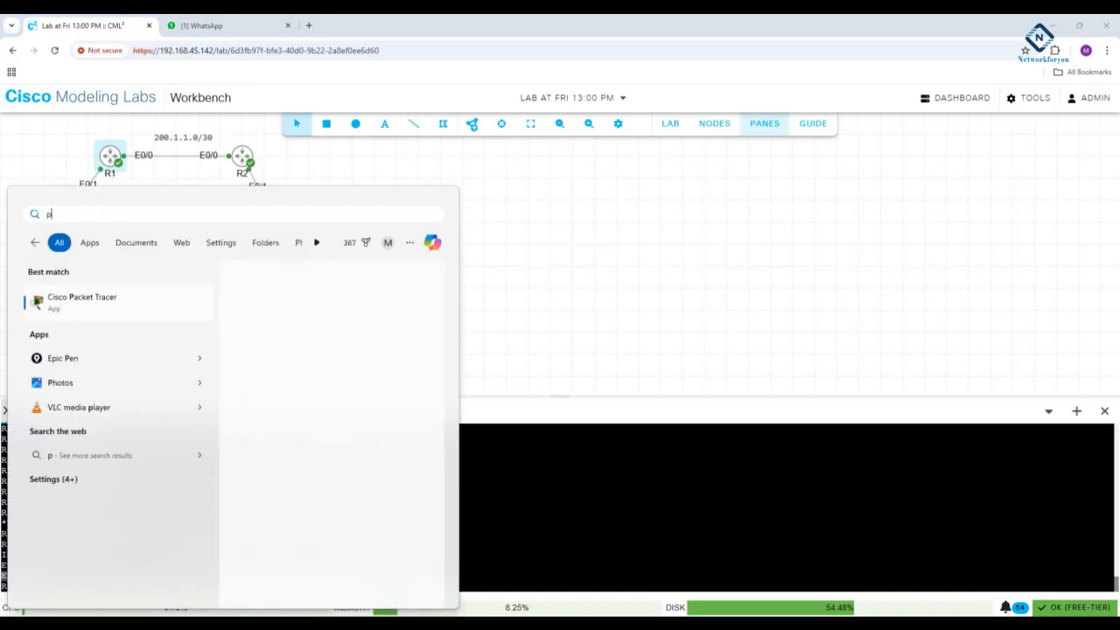
pyautogui.click(85, 362)
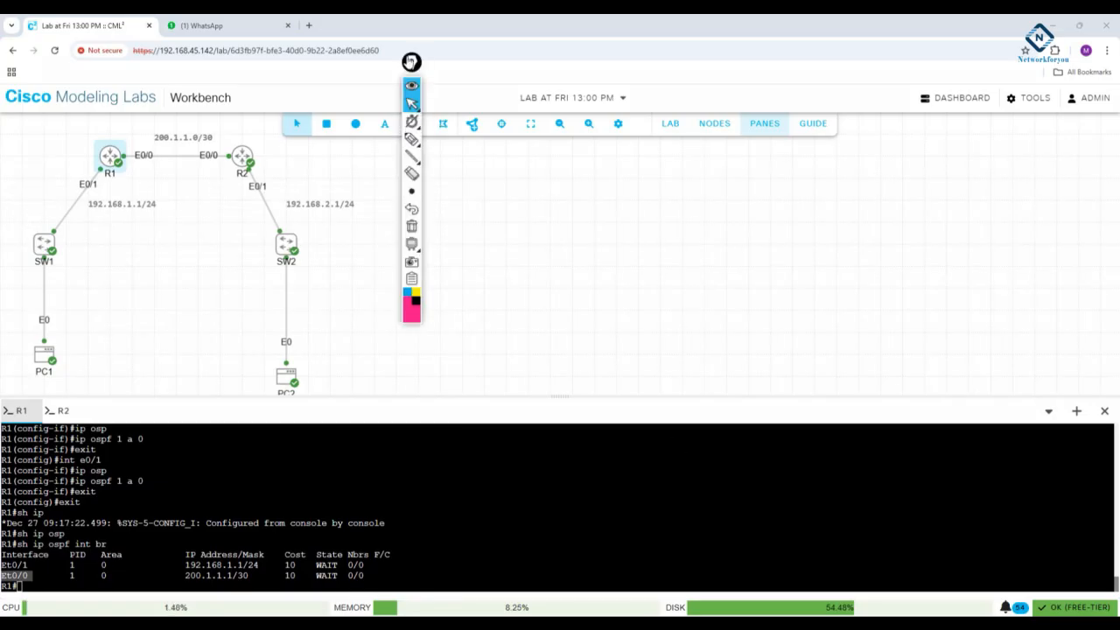
pyautogui.moveTo(410, 61)
pyautogui.mouseDown()
pyautogui.moveTo(1023, 155)
pyautogui.moveTo(1106, 117)
pyautogui.mouseUp()
pyautogui.click(1106, 194)
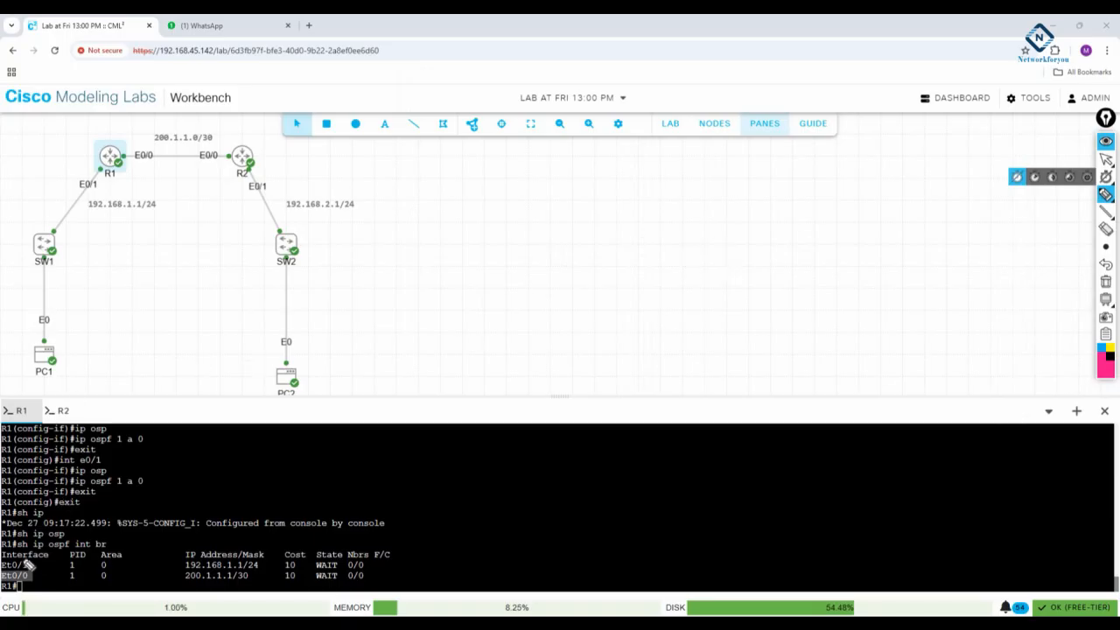
# - Mark the "sh ip ospf int br" command on R1's console with the pen, and clear the drawings
pyautogui.moveTo(14, 548); pyautogui.dragTo(29, 548)
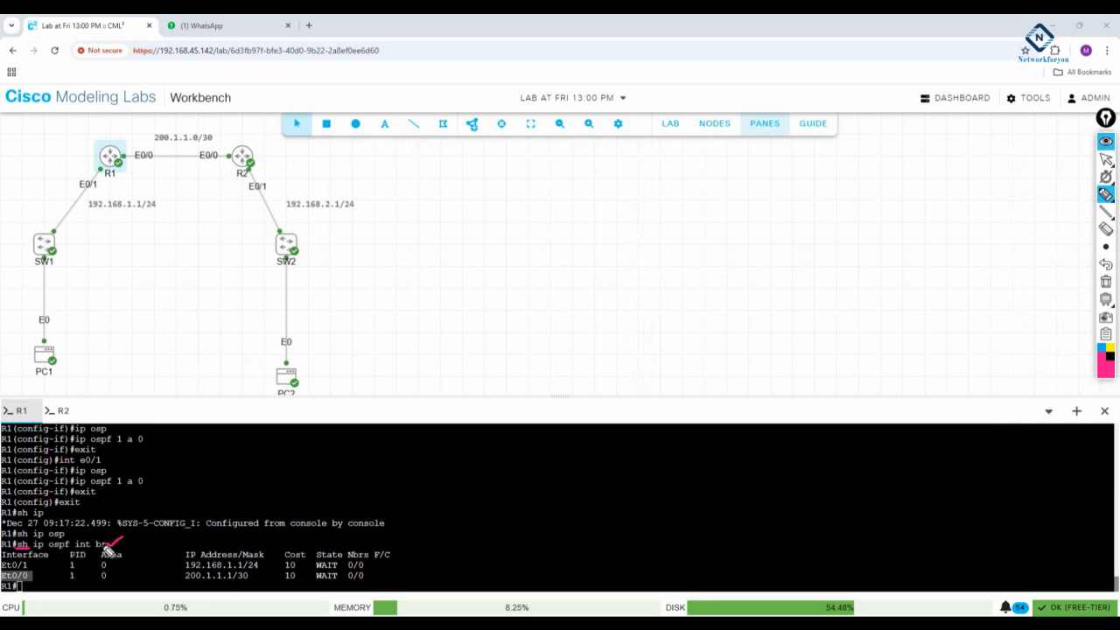
pyautogui.moveTo(32, 568)
pyautogui.mouseDown()
pyautogui.moveTo(40, 561)
pyautogui.moveTo(40, 571)
pyautogui.mouseUp()
pyautogui.click(1105, 280)
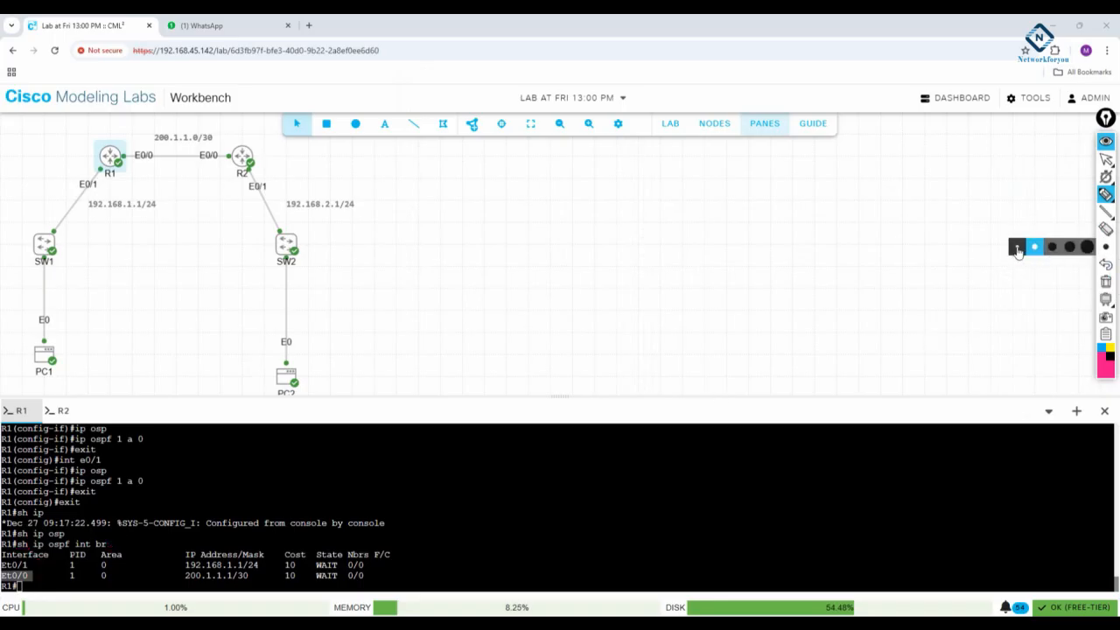
# - Mark the Et0/1 and Et0/0 rows, their area values and R2's two links, clear the drawings and return to cursor mode
pyautogui.moveTo(32, 563)
pyautogui.mouseDown()
pyautogui.moveTo(115, 570)
pyautogui.moveTo(104, 577)
pyautogui.mouseUp()
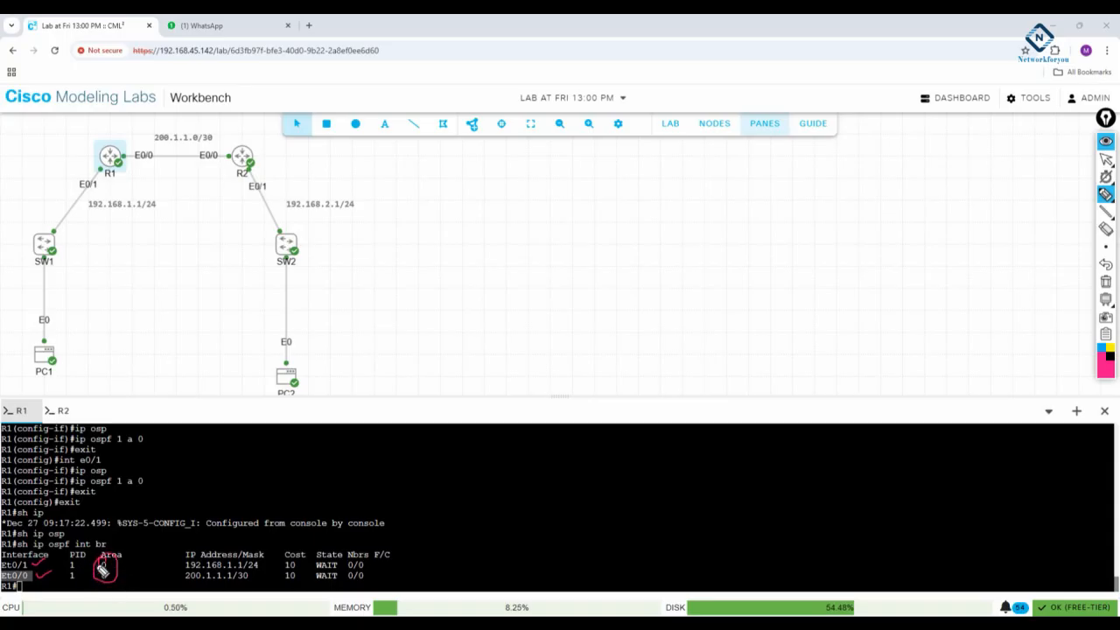
pyautogui.moveTo(254, 140)
pyautogui.mouseDown()
pyautogui.moveTo(266, 130)
pyautogui.moveTo(250, 175)
pyautogui.moveTo(232, 151)
pyautogui.moveTo(223, 164)
pyautogui.moveTo(244, 166)
pyautogui.mouseUp()
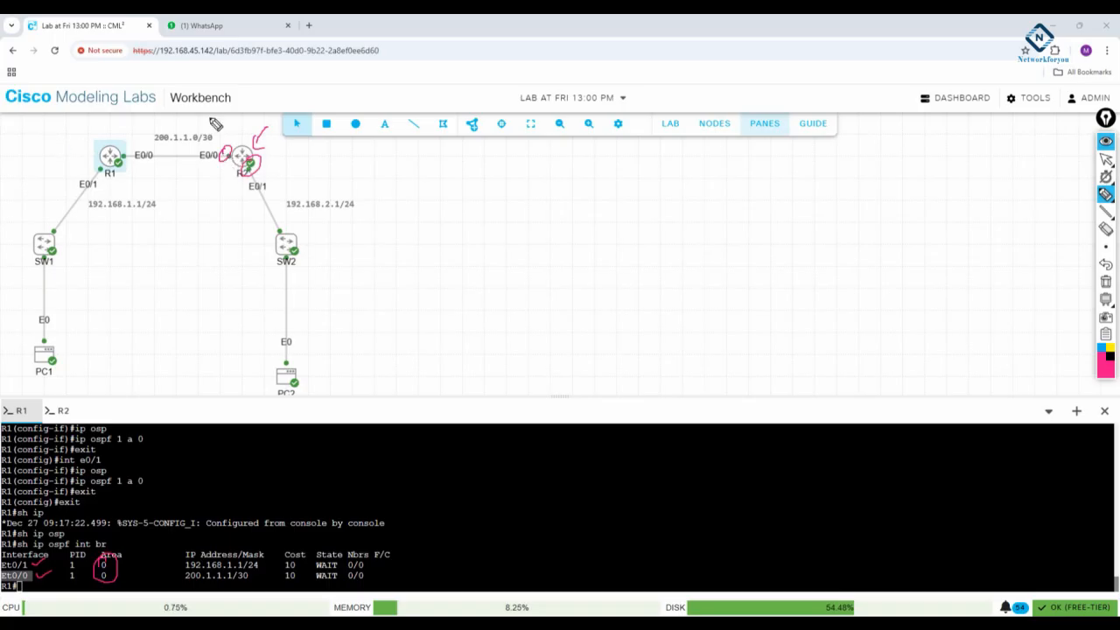
pyautogui.click(1106, 281)
pyautogui.click(1106, 159)
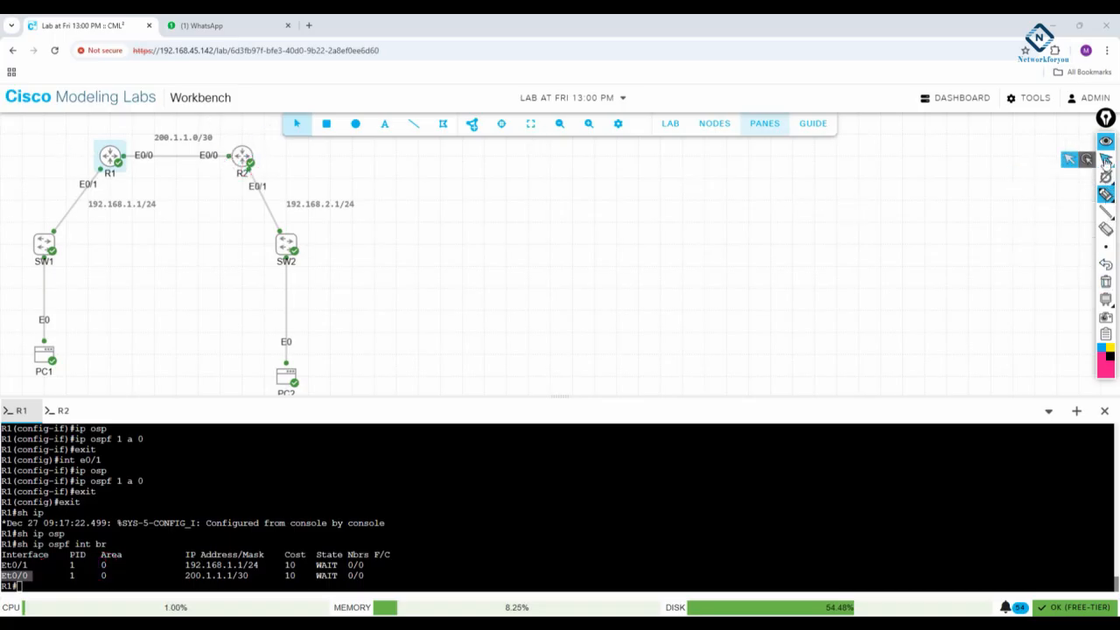
# - Switch to R2's console, create OSPF process 1 and exit back to global configuration mode
pyautogui.click(63, 411)
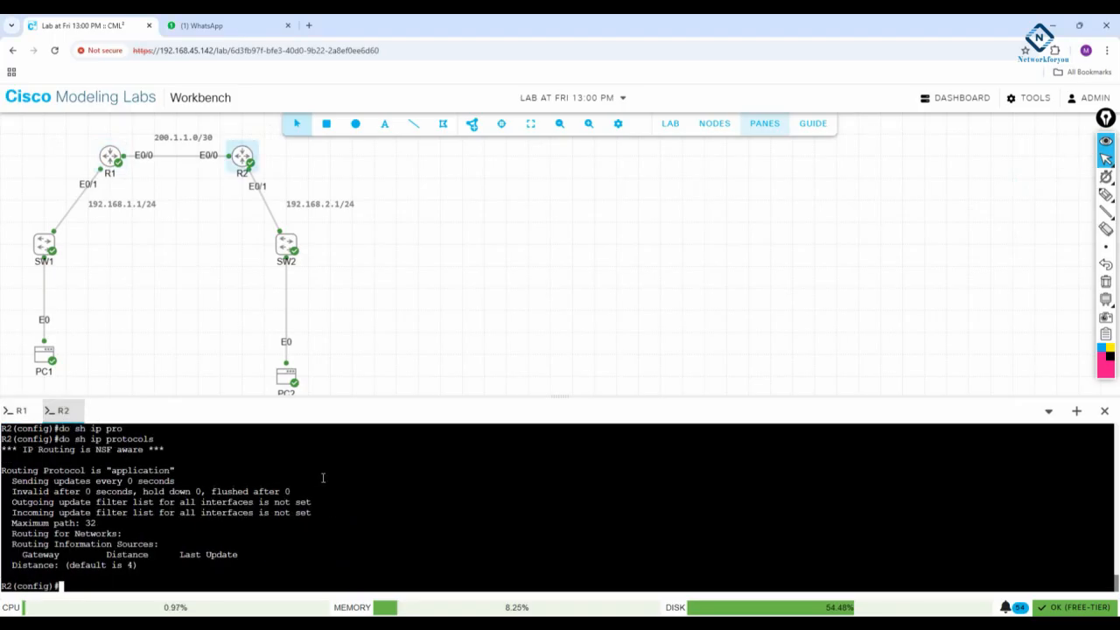
pyautogui.write('router osp')
pyautogui.press('Tab')
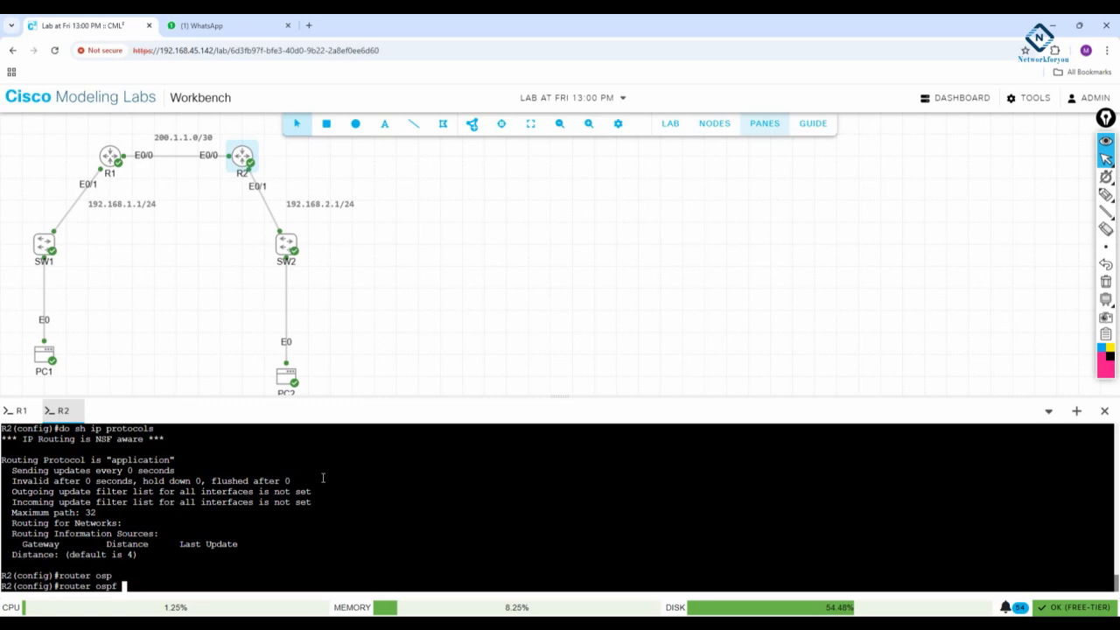
pyautogui.press('Return')
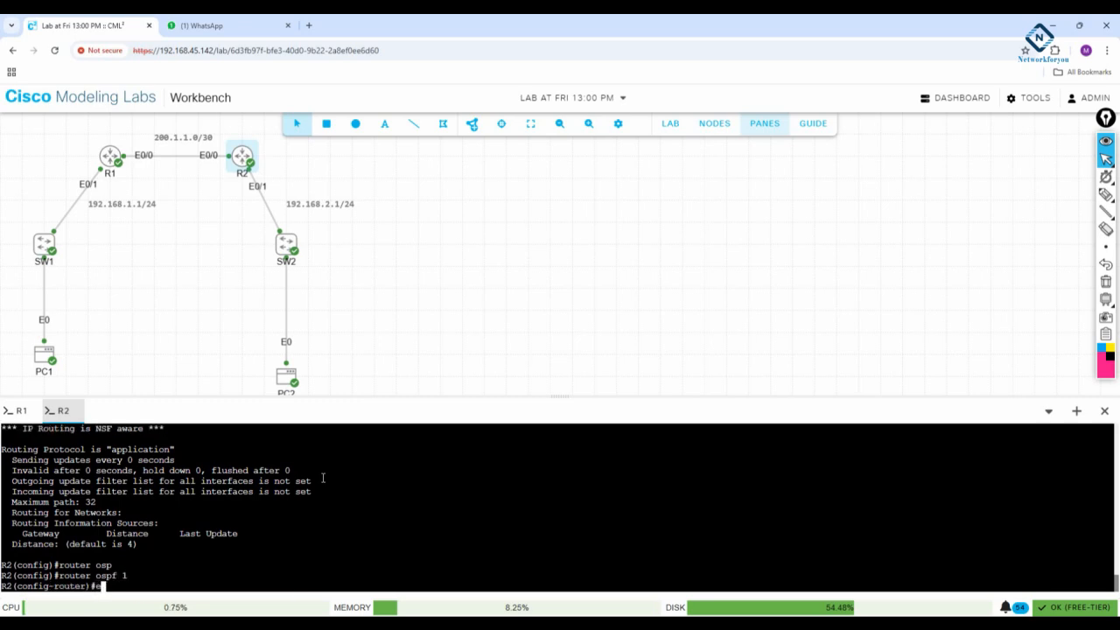
pyautogui.write('exit')
pyautogui.press('Return')
# - Enter interface configuration mode for e0/0 on R2
pyautogui.write('int ')
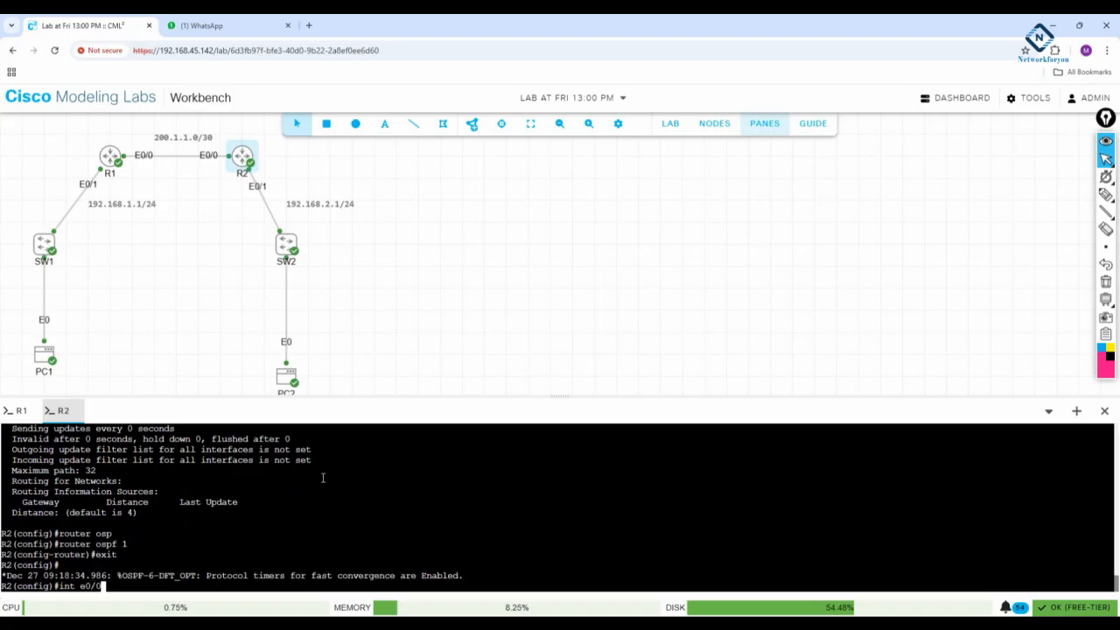
pyautogui.write('e0/0')
pyautogui.press('Return')
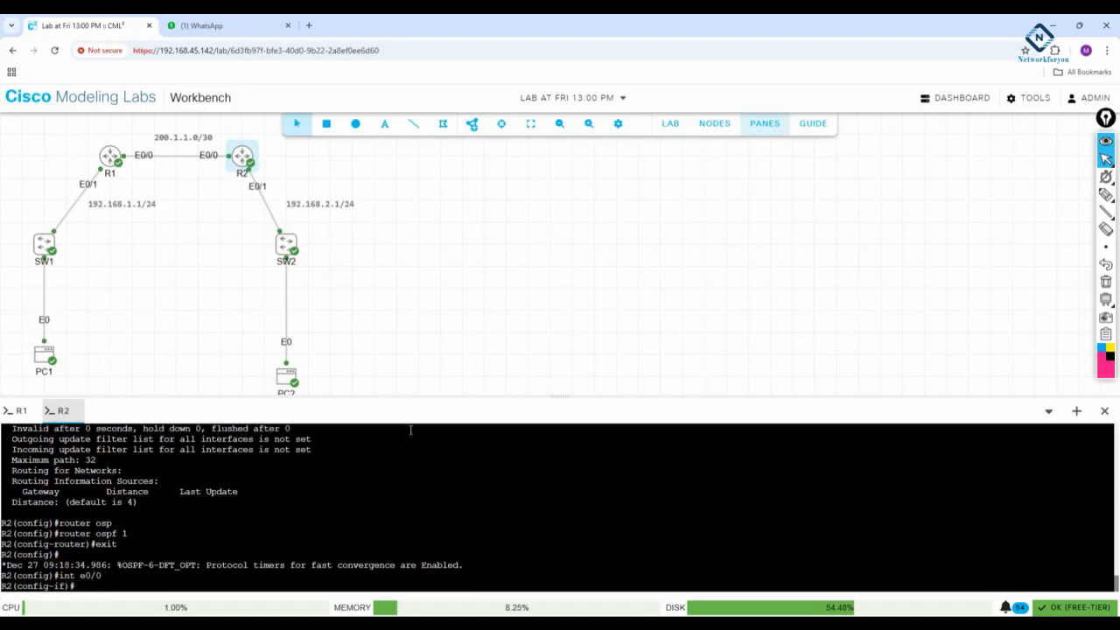
# - Mark R2, its E0/0 and E0/1 labels and the "int e0/0" command with the pen, clear the drawings and return to cursor mode
pyautogui.click(1106, 194)
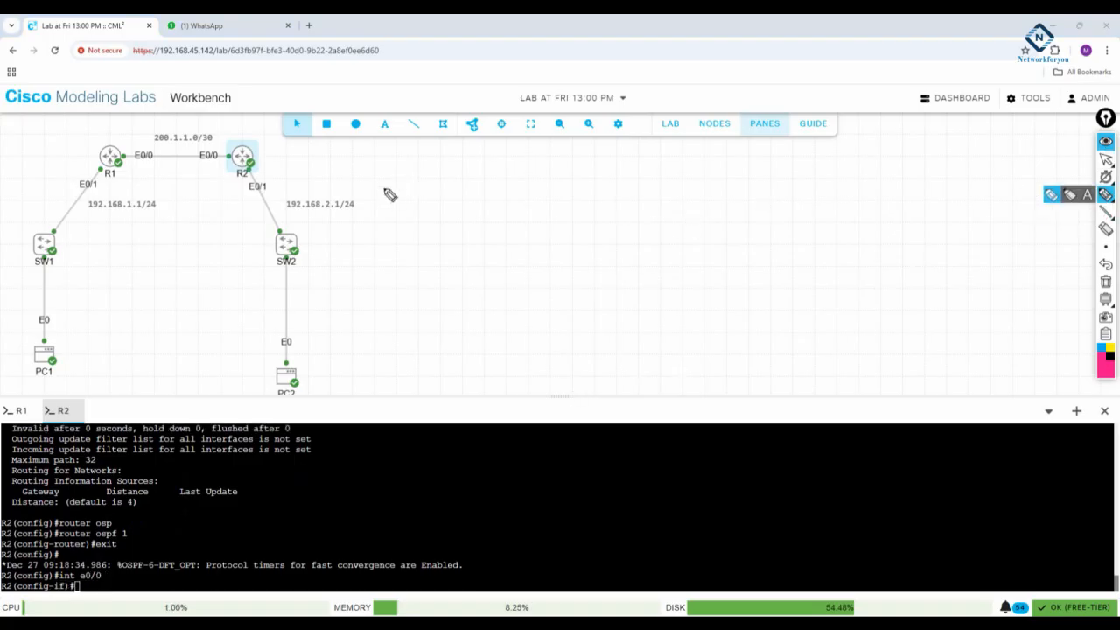
pyautogui.moveTo(250, 165)
pyautogui.mouseDown()
pyautogui.moveTo(243, 179)
pyautogui.moveTo(250, 166)
pyautogui.moveTo(197, 166)
pyautogui.moveTo(219, 154)
pyautogui.mouseUp()
pyautogui.moveTo(112, 580)
pyautogui.mouseDown()
pyautogui.moveTo(83, 579)
pyautogui.moveTo(112, 576)
pyautogui.mouseUp()
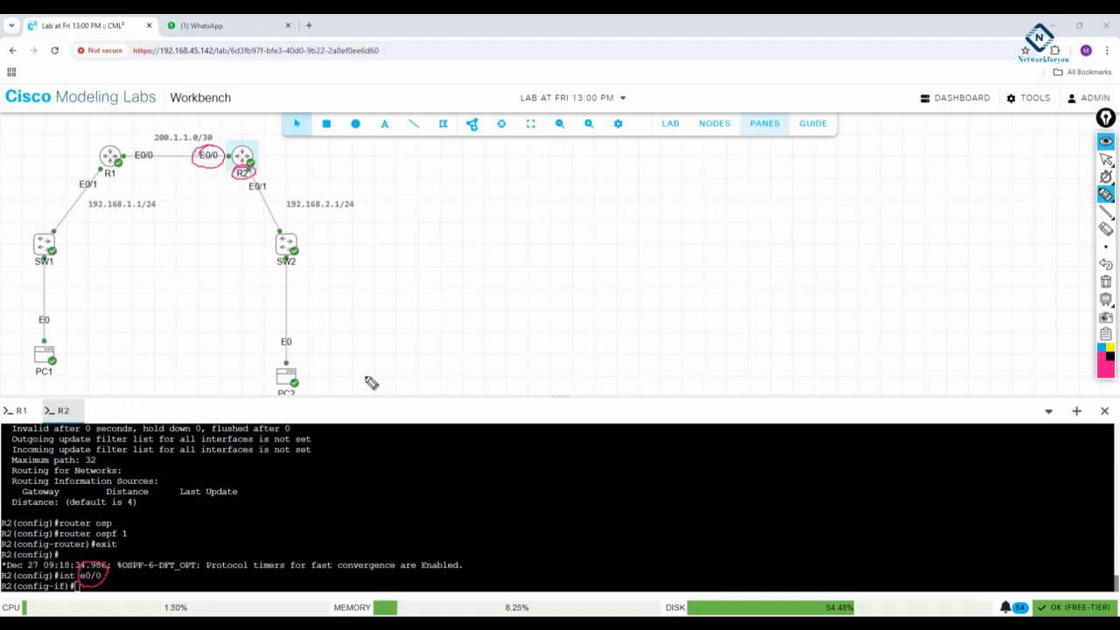
pyautogui.moveTo(186, 195); pyautogui.dragTo(208, 161)
pyautogui.moveTo(274, 199)
pyautogui.mouseDown()
pyautogui.moveTo(249, 195)
pyautogui.moveTo(350, 161)
pyautogui.moveTo(285, 179)
pyautogui.mouseUp()
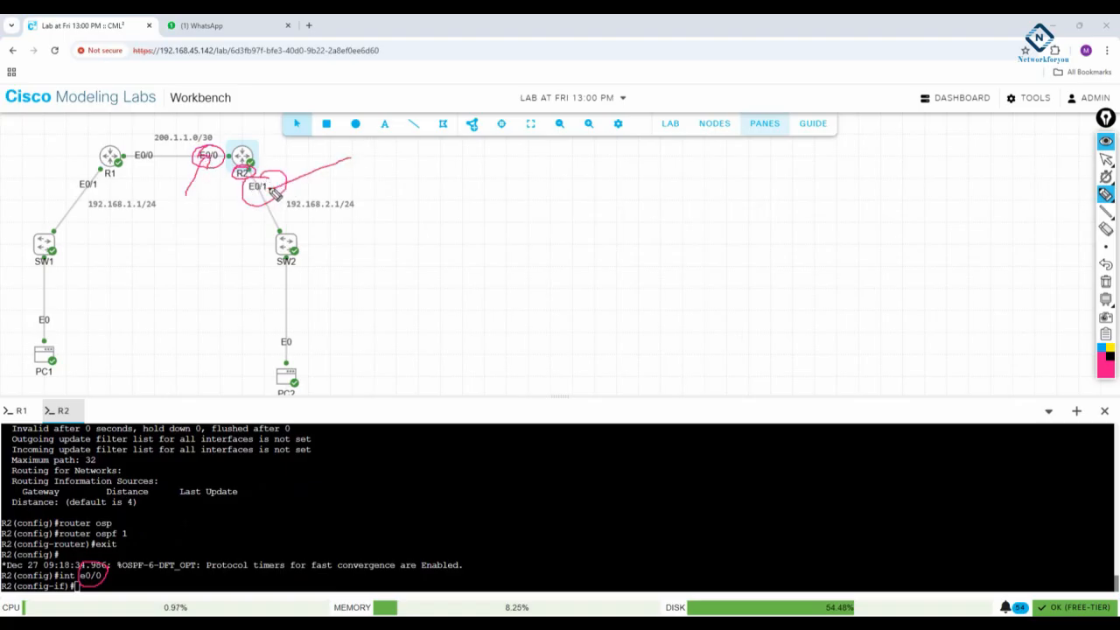
pyautogui.moveTo(280, 225)
pyautogui.mouseDown()
pyautogui.moveTo(247, 156)
pyautogui.moveTo(113, 153)
pyautogui.moveTo(81, 205)
pyautogui.moveTo(114, 153)
pyautogui.moveTo(219, 142)
pyautogui.moveTo(265, 215)
pyautogui.mouseUp()
pyautogui.click(1106, 281)
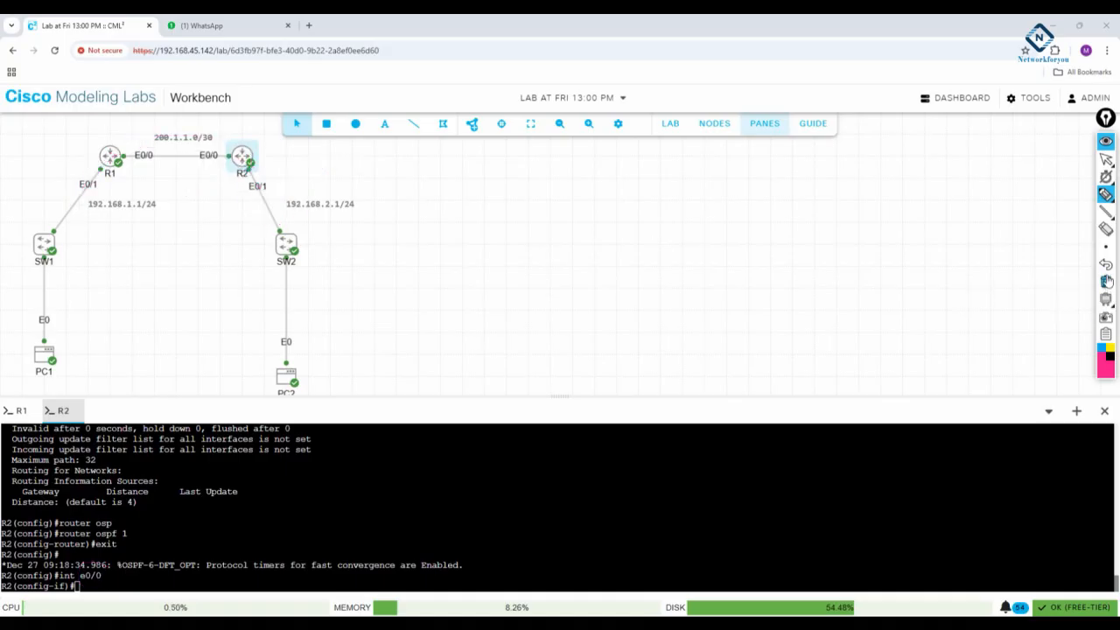
pyautogui.click(1106, 159)
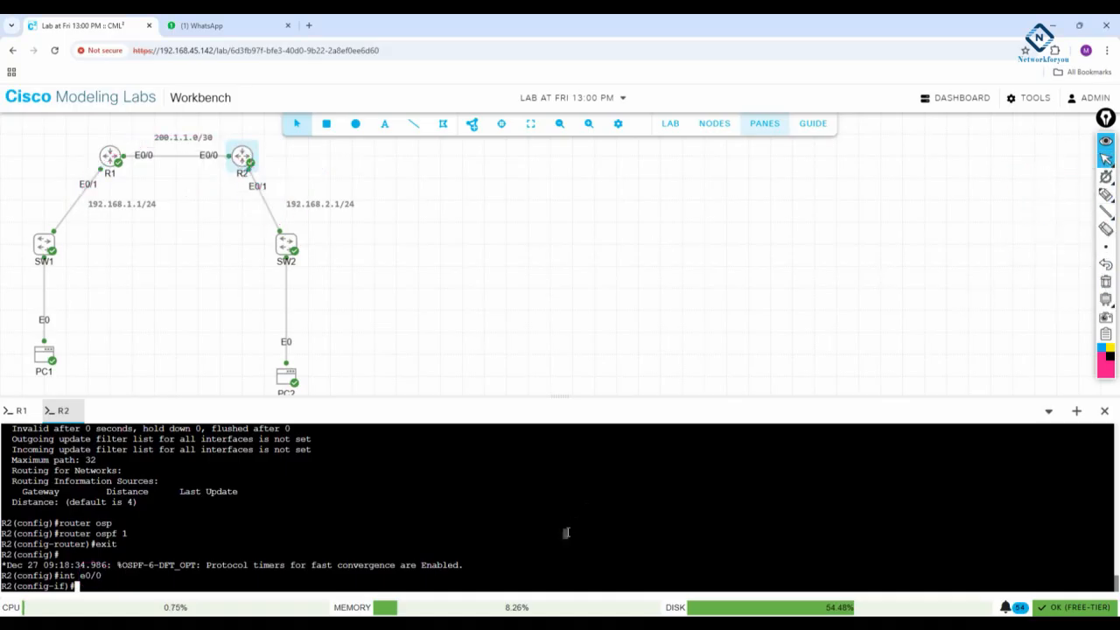
# - Enable OSPF process 1 in area 0 on R2's e0/0 interface
pyautogui.write('ip osp')
pyautogui.press('Tab')
pyautogui.write('1 a ')
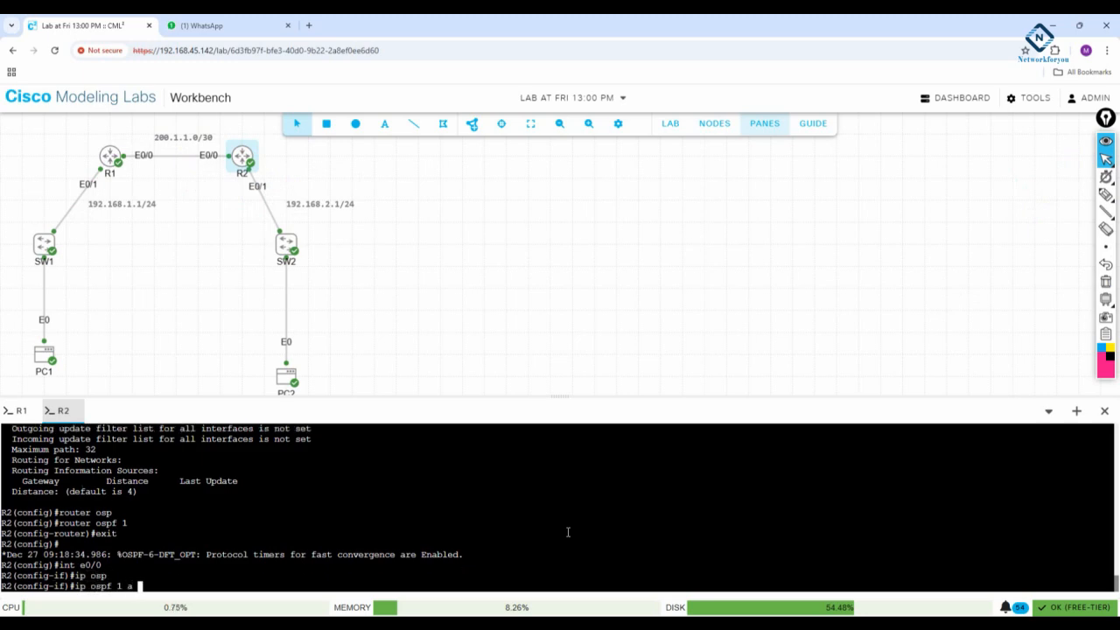
pyautogui.write('0')
pyautogui.press('Return')
# - Switch R2's configuration to interface e0/1
pyautogui.write('int ')
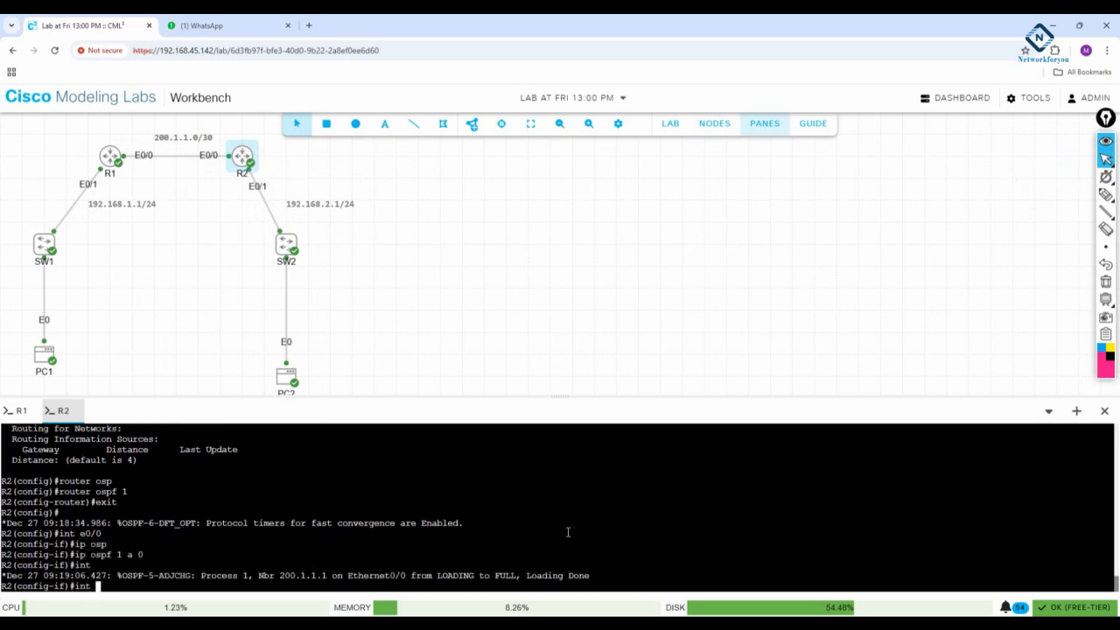
pyautogui.write('e0/1')
pyautogui.press('Return')
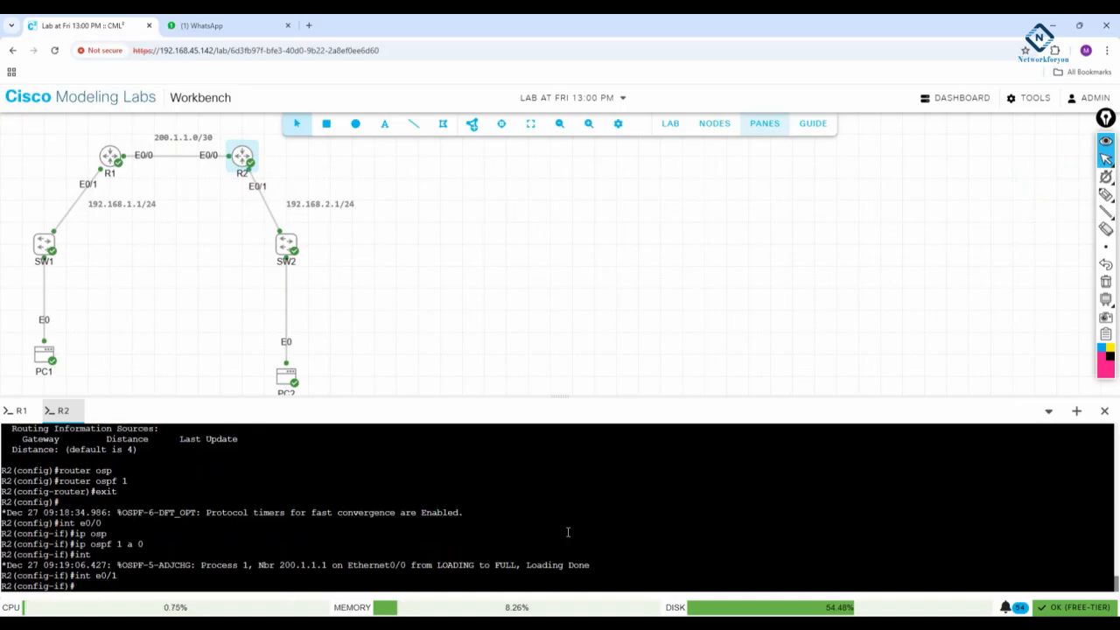
# - Circle R2's E0/1 label and the "int e0/1" command, clear the drawings and return to cursor mode
pyautogui.click(1106, 194)
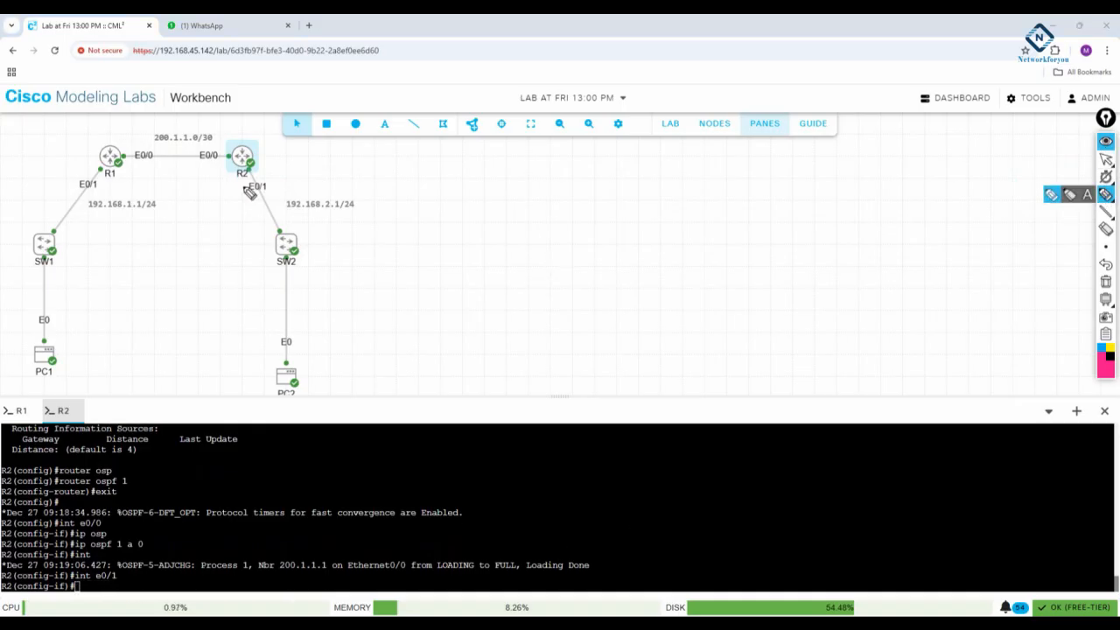
pyautogui.moveTo(251, 193)
pyautogui.mouseDown()
pyautogui.moveTo(249, 173)
pyautogui.moveTo(259, 191)
pyautogui.mouseUp()
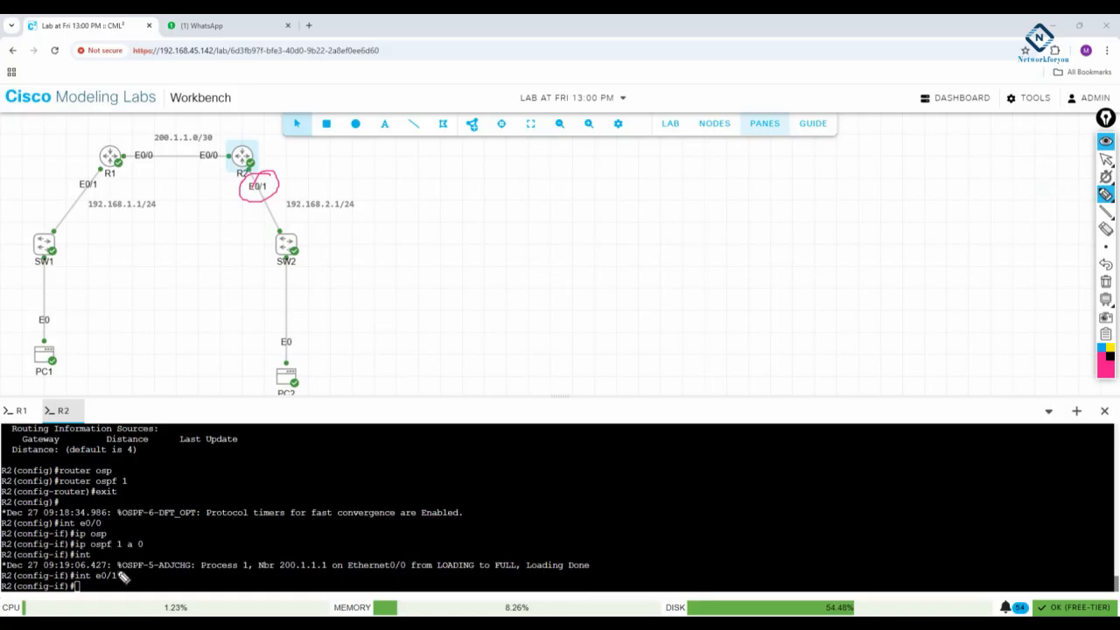
pyautogui.moveTo(123, 575)
pyautogui.mouseDown()
pyautogui.moveTo(95, 584)
pyautogui.moveTo(110, 557)
pyautogui.moveTo(127, 569)
pyautogui.mouseUp()
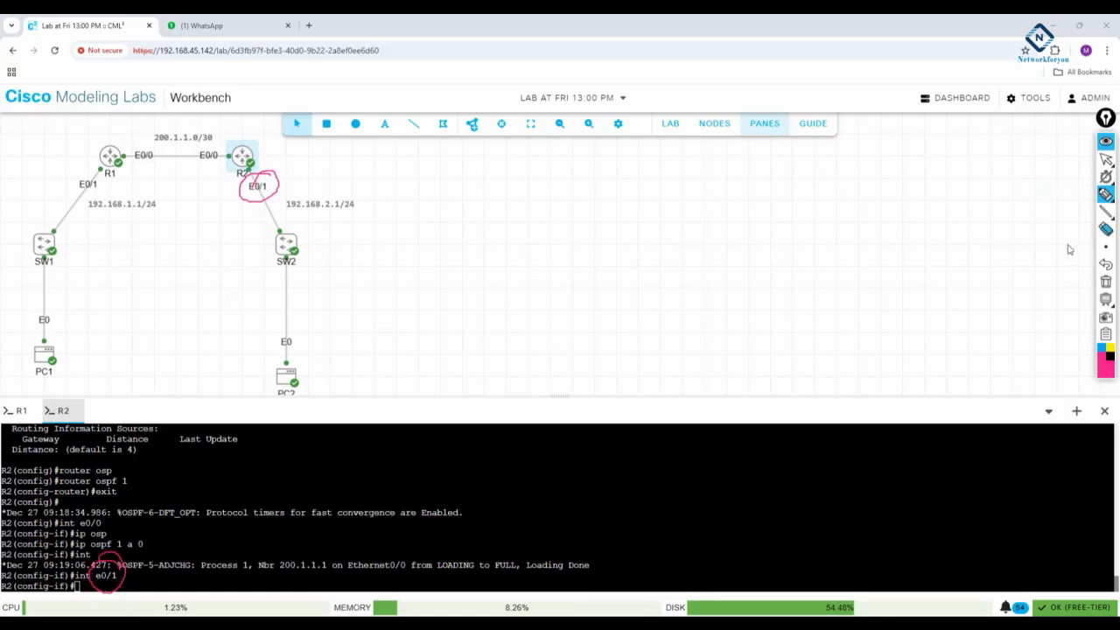
pyautogui.click(1106, 282)
pyautogui.click(1106, 160)
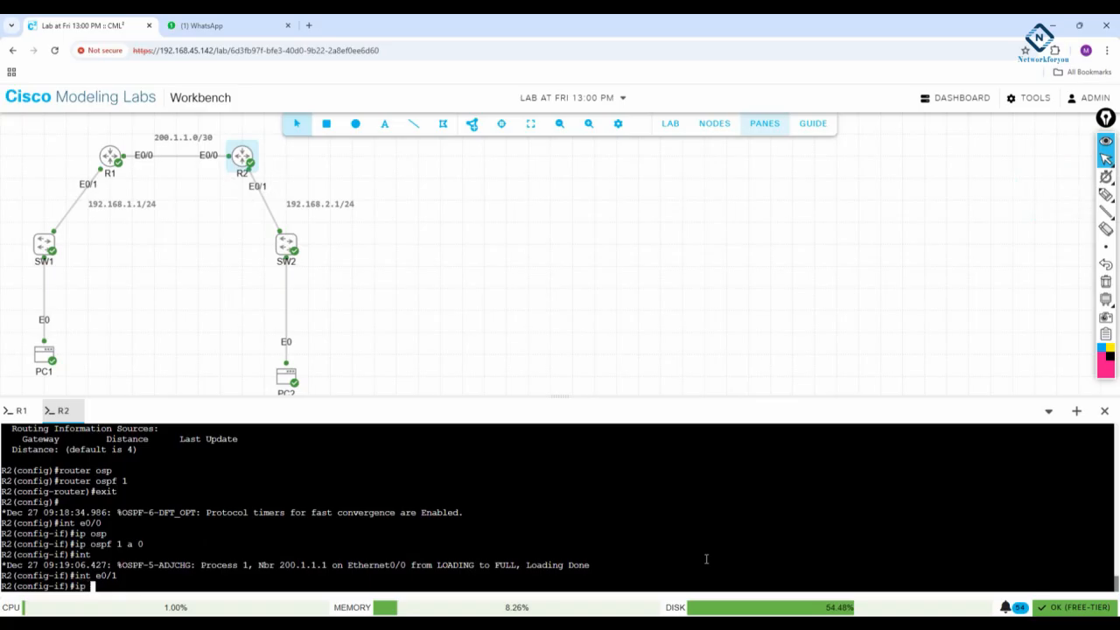
# - Enable OSPF process 1 in area 0 on R2's e0/1 interface
pyautogui.write('osp')
pyautogui.press('Tab')
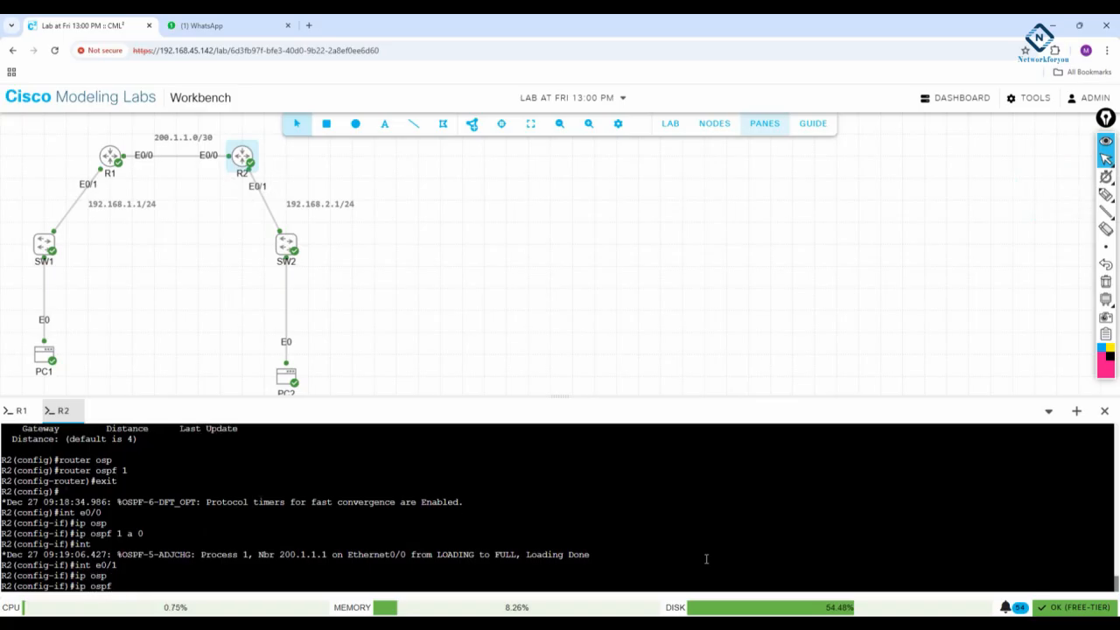
pyautogui.write('1 a 0')
pyautogui.press('Return')
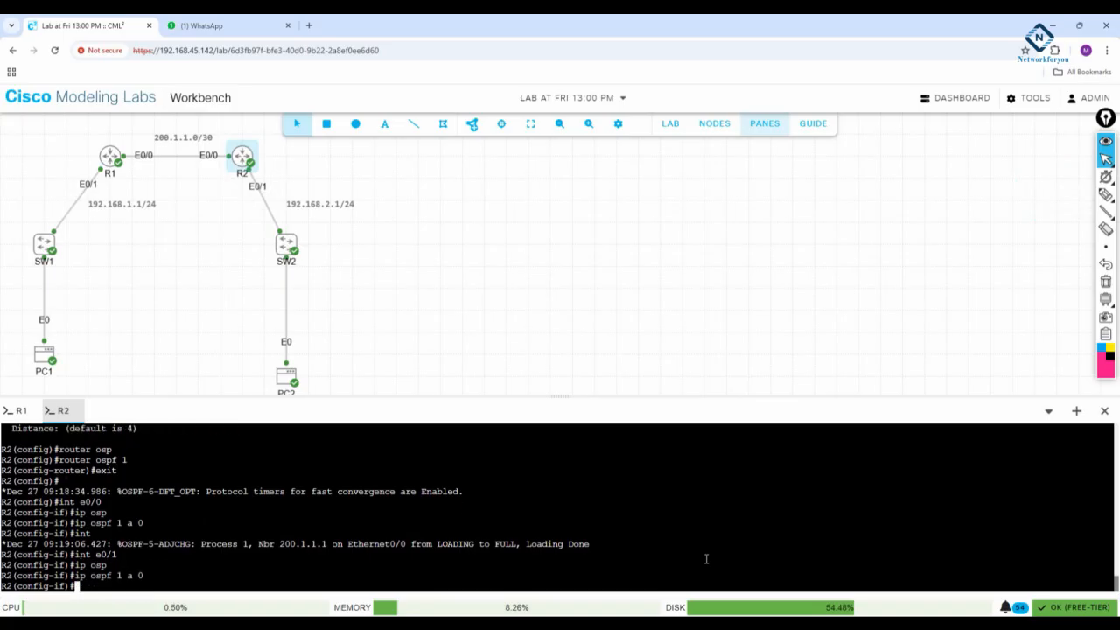
# - Exit interface and global configuration on R2 back to privileged EXEC mode
pyautogui.write('exit')
pyautogui.press('Return')
pyautogui.press('Return')
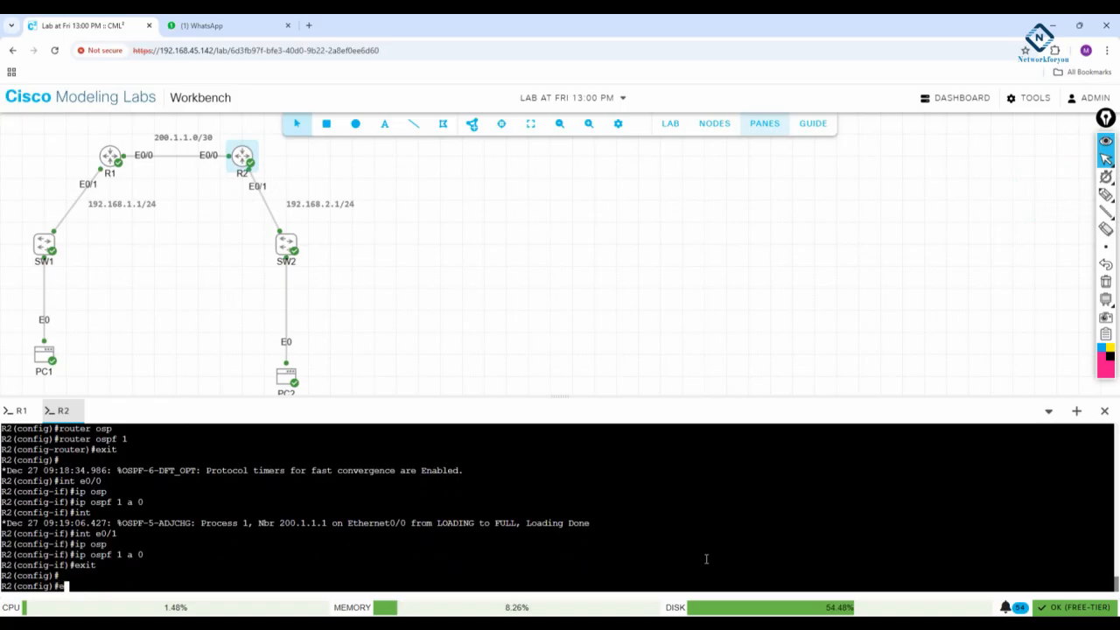
pyautogui.write('exit')
pyautogui.press('Return')
pyautogui.press('Return')
# - Display R2's routing table with "sh ip route"
pyautogui.write('sh i')
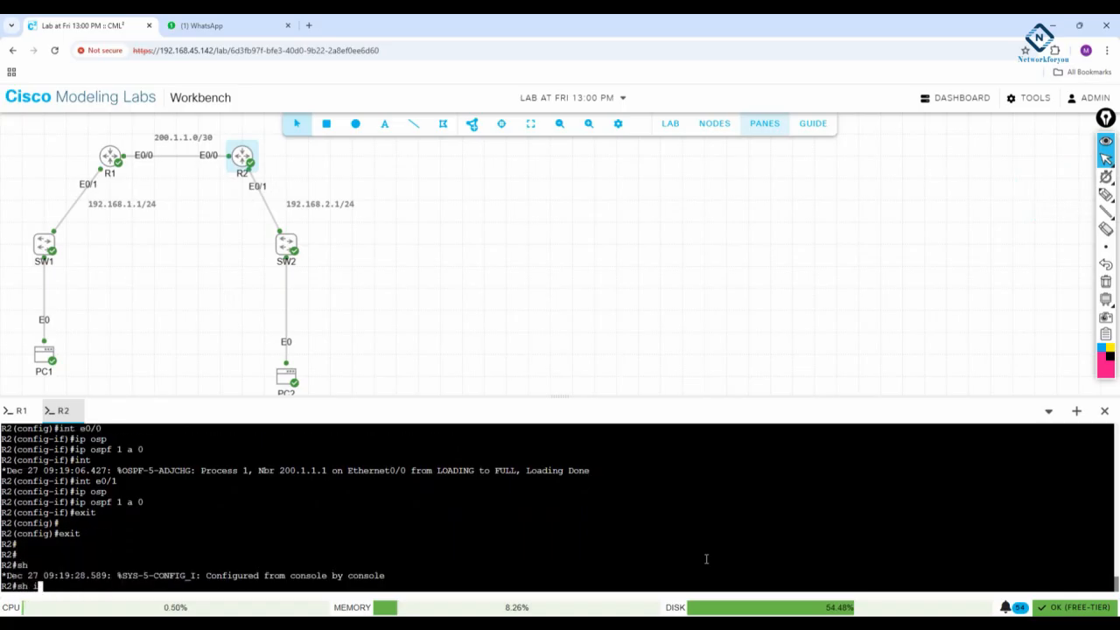
pyautogui.write('p route')
pyautogui.press('Return')
pyautogui.press('Return')
pyautogui.press('Return')
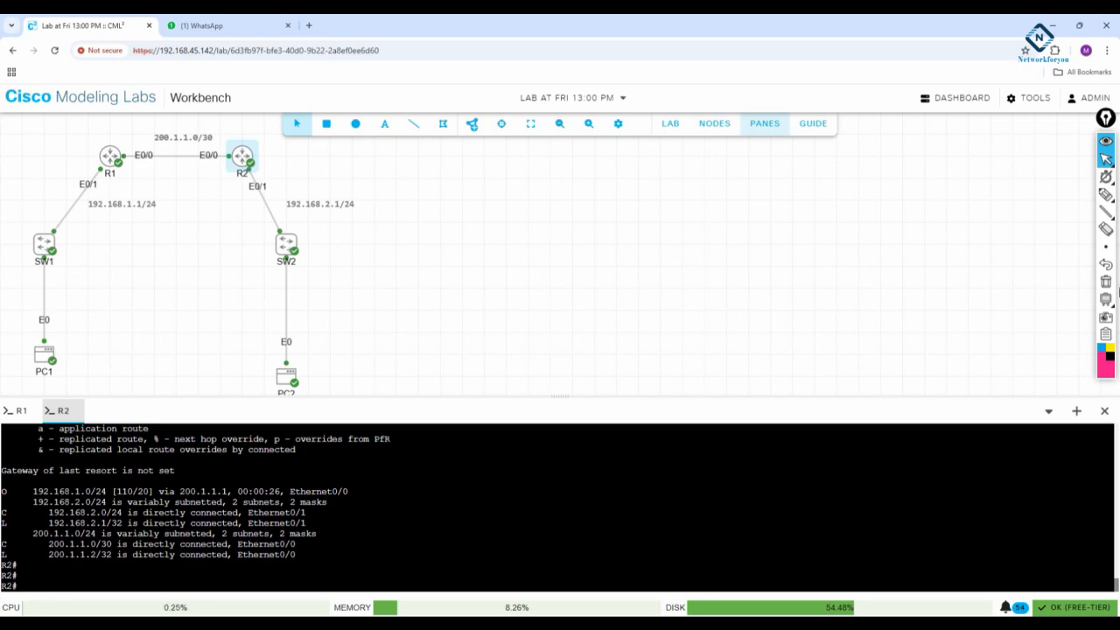
# - Mark the O code and the 192.168.1.0/24 route with the pen, clear the drawings and return to cursor mode
pyautogui.click(1106, 194)
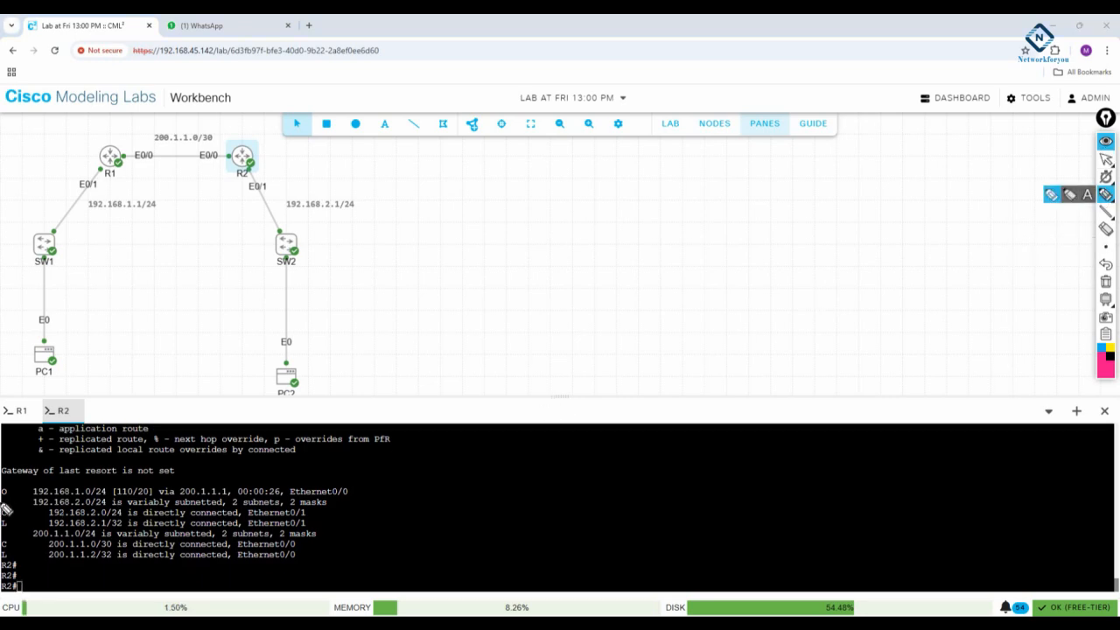
pyautogui.moveTo(5, 499)
pyautogui.mouseDown()
pyautogui.moveTo(8, 483)
pyautogui.moveTo(19, 506)
pyautogui.moveTo(105, 505)
pyautogui.mouseUp()
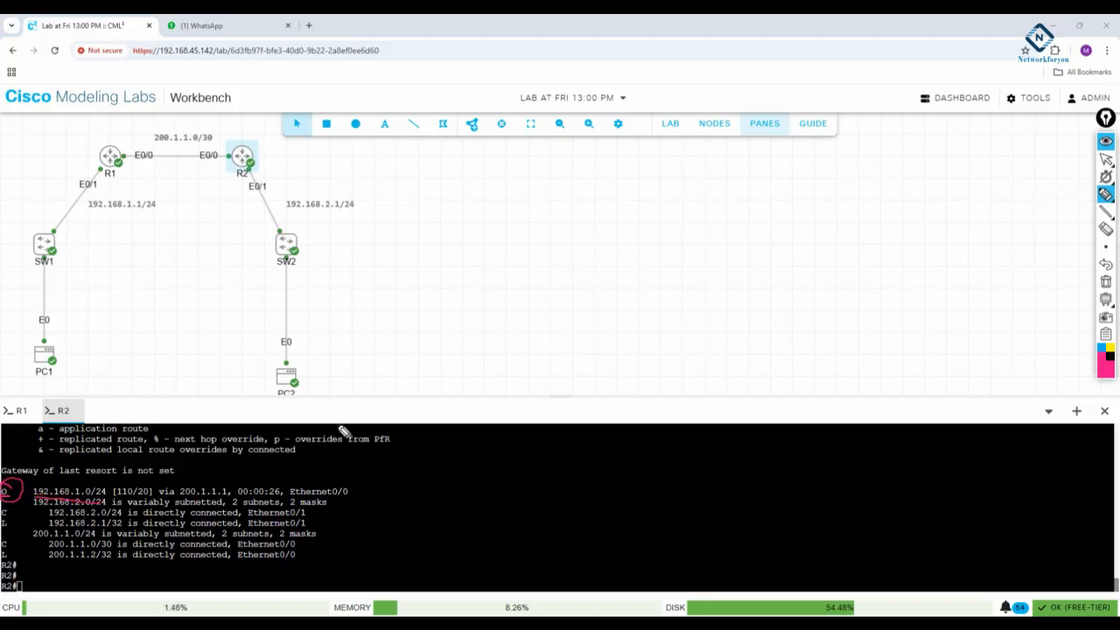
pyautogui.moveTo(1114, 223)
pyautogui.click(1106, 281)
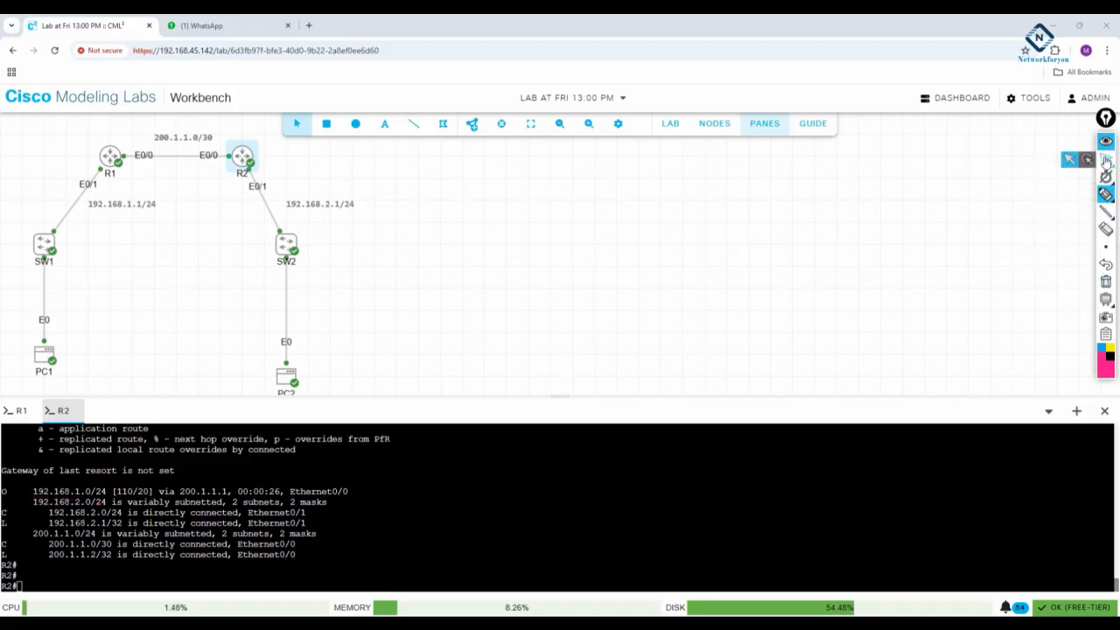
pyautogui.click(1106, 160)
# - Enlarge the console pane, mark the routing code legend entries such as local, connected, static, RIP, BGP and OSPF, and clear the drawings
pyautogui.moveTo(983, 398); pyautogui.dragTo(986, 316)
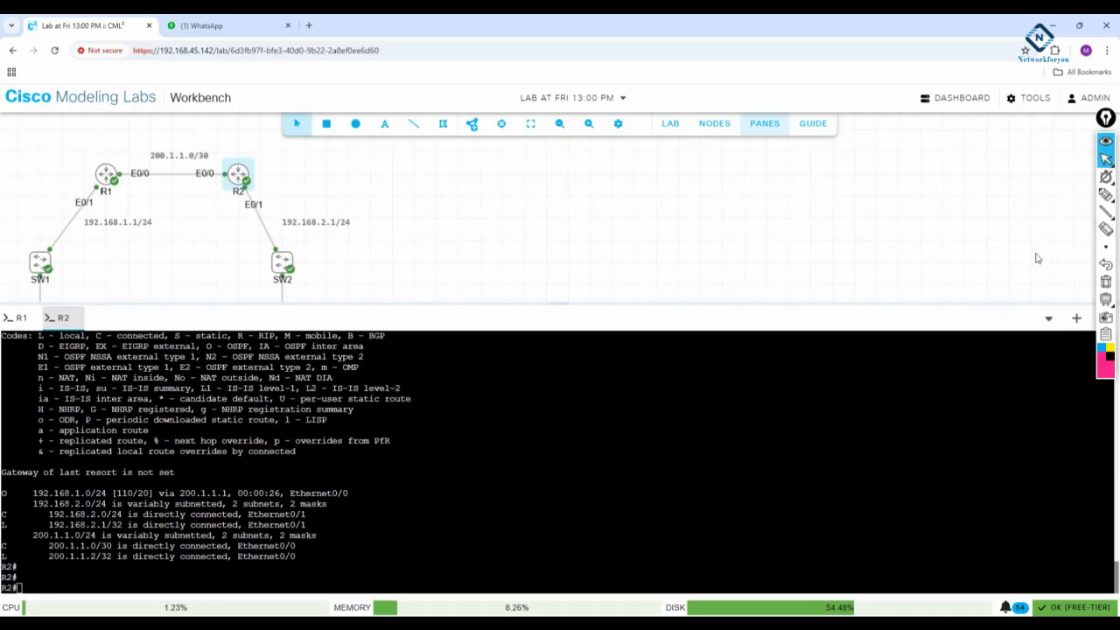
pyautogui.click(1106, 195)
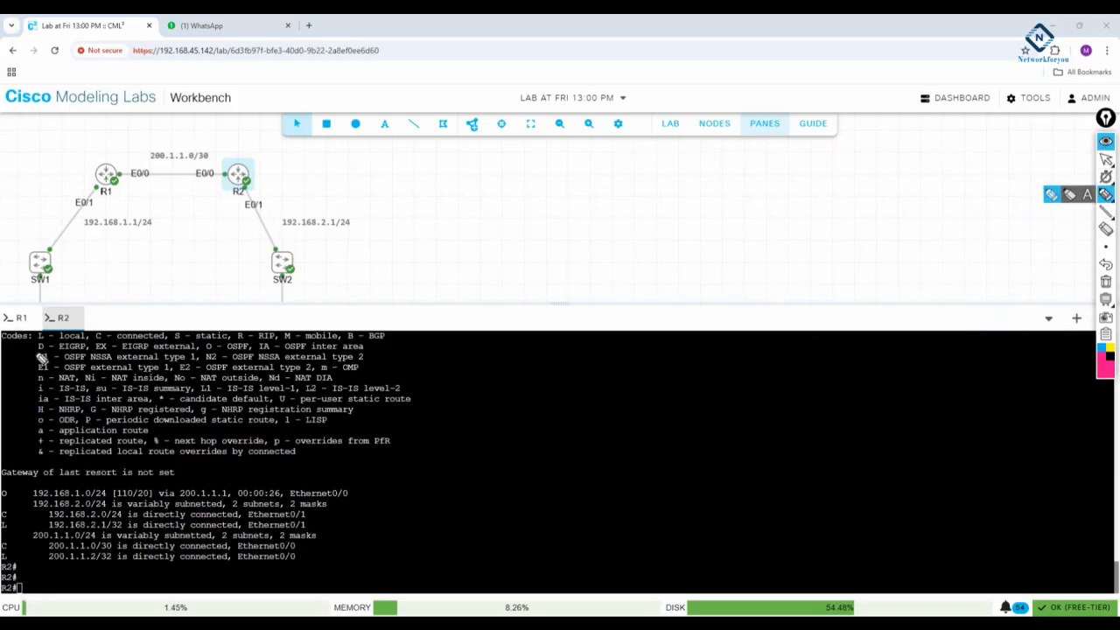
pyautogui.moveTo(2, 341); pyautogui.dragTo(31, 342)
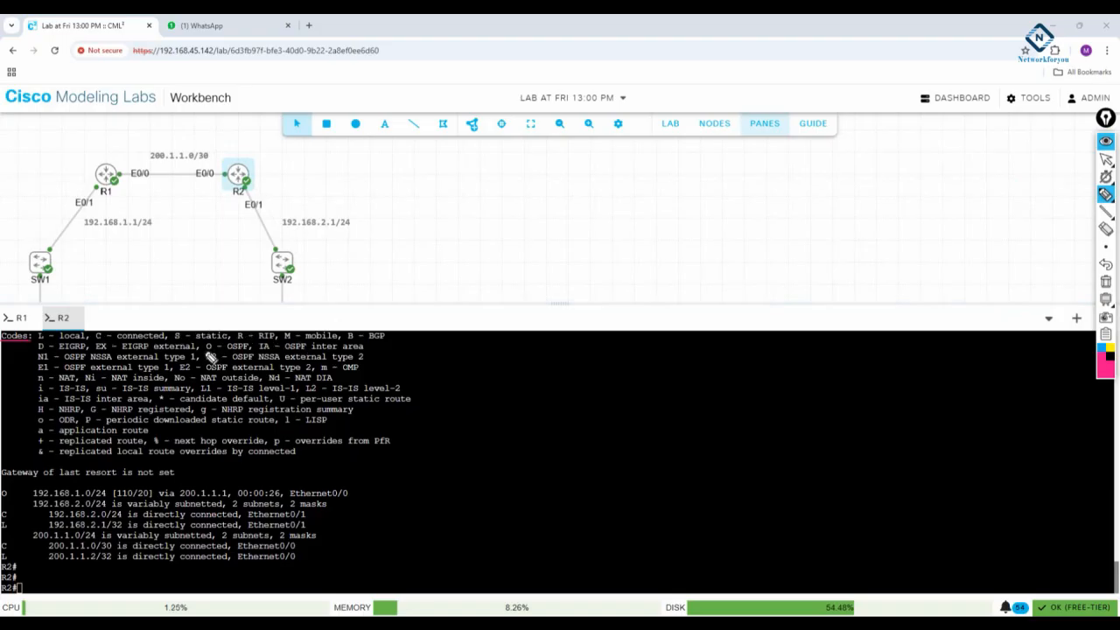
pyautogui.moveTo(210, 357)
pyautogui.mouseDown()
pyautogui.moveTo(254, 354)
pyautogui.moveTo(208, 344)
pyautogui.moveTo(209, 356)
pyautogui.mouseUp()
pyautogui.moveTo(18, 496); pyautogui.dragTo(17, 483)
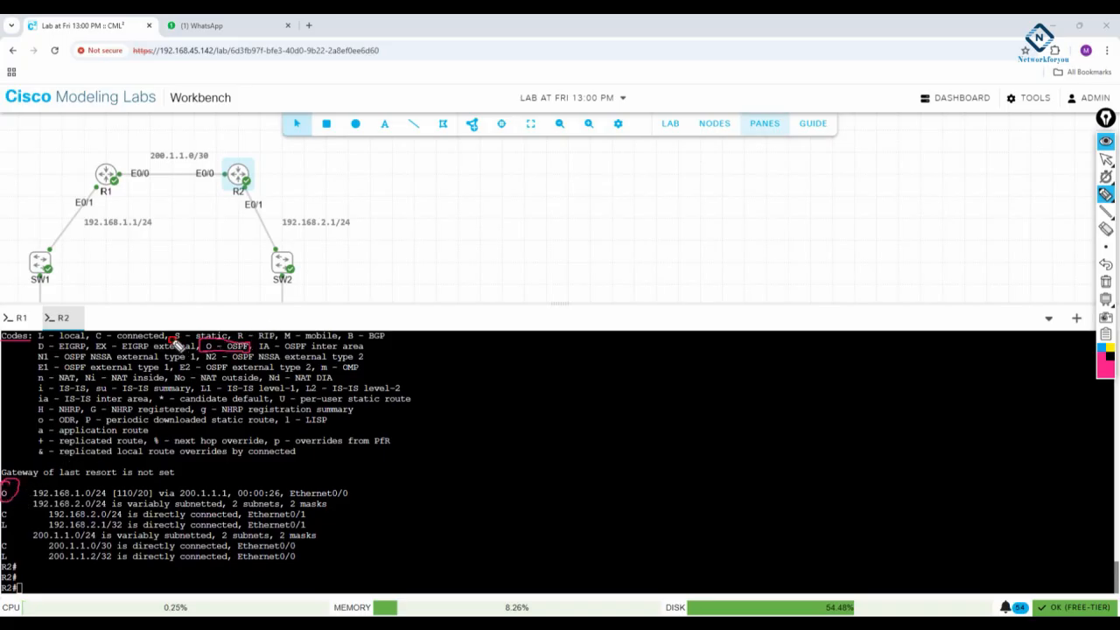
pyautogui.moveTo(179, 344); pyautogui.dragTo(249, 342)
pyautogui.moveTo(102, 342); pyautogui.dragTo(166, 340)
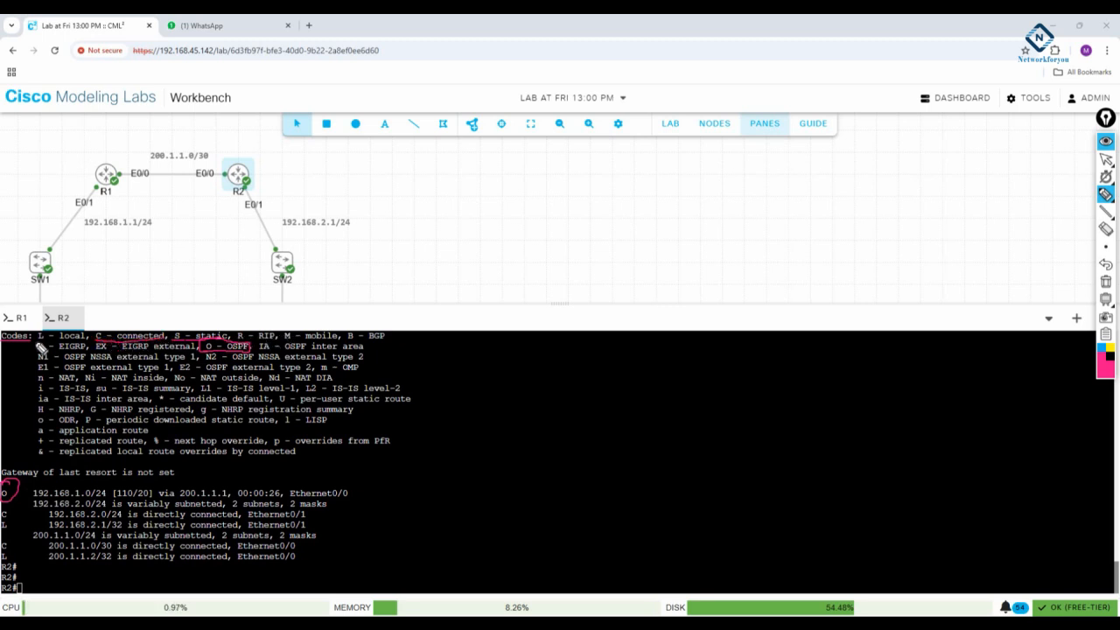
pyautogui.moveTo(37, 342); pyautogui.dragTo(90, 343)
pyautogui.moveTo(236, 343)
pyautogui.mouseDown()
pyautogui.moveTo(277, 343)
pyautogui.moveTo(238, 333)
pyautogui.mouseUp()
pyautogui.moveTo(361, 342); pyautogui.dragTo(348, 341)
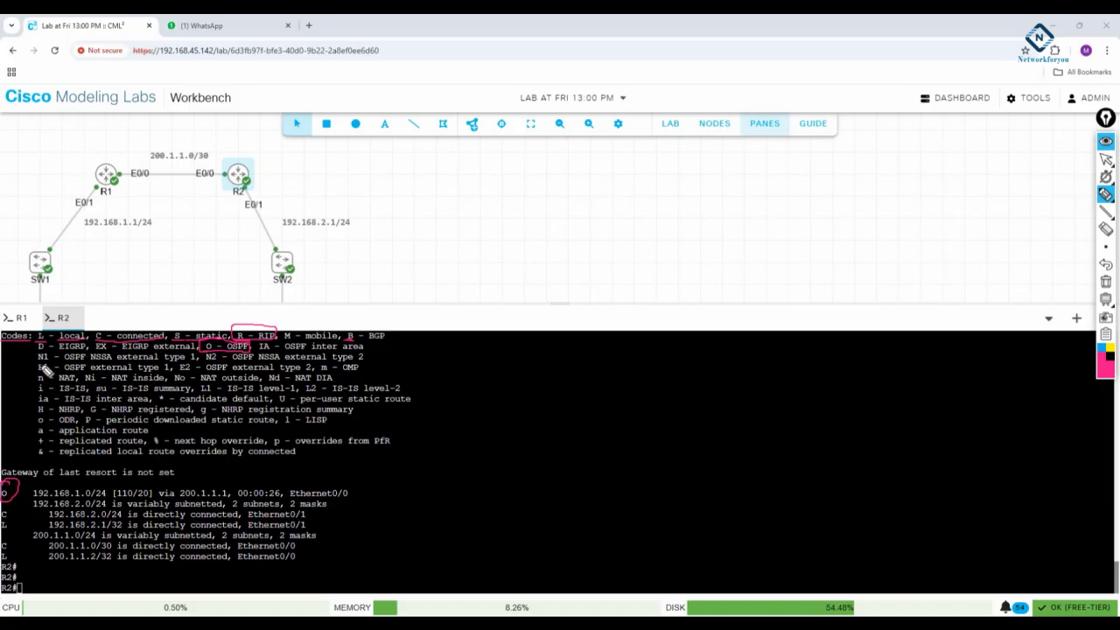
pyautogui.moveTo(38, 359); pyautogui.dragTo(49, 360)
pyautogui.moveTo(37, 372); pyautogui.dragTo(51, 372)
pyautogui.click(1105, 282)
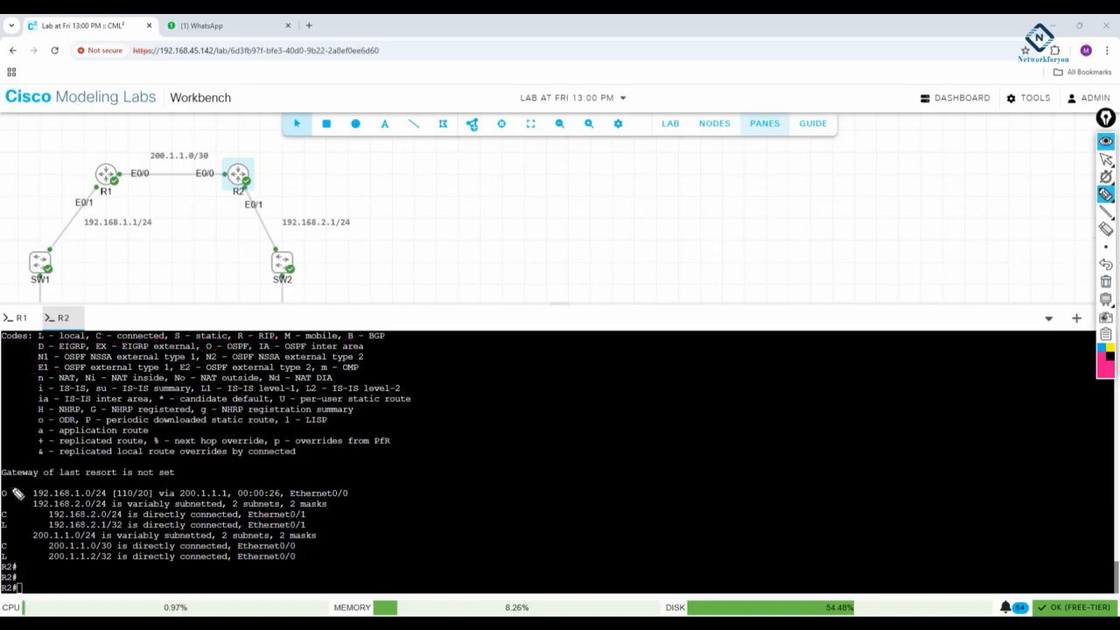
# - Mark the OSPF route's code, network, next hop, exit interface, timer and [110/20] values, and write "metric" beside the 20
pyautogui.moveTo(18, 490); pyautogui.dragTo(10, 508)
pyautogui.moveTo(202, 351); pyautogui.dragTo(254, 350)
pyautogui.moveTo(39, 474)
pyautogui.mouseDown()
pyautogui.moveTo(18, 493)
pyautogui.moveTo(100, 498)
pyautogui.mouseUp()
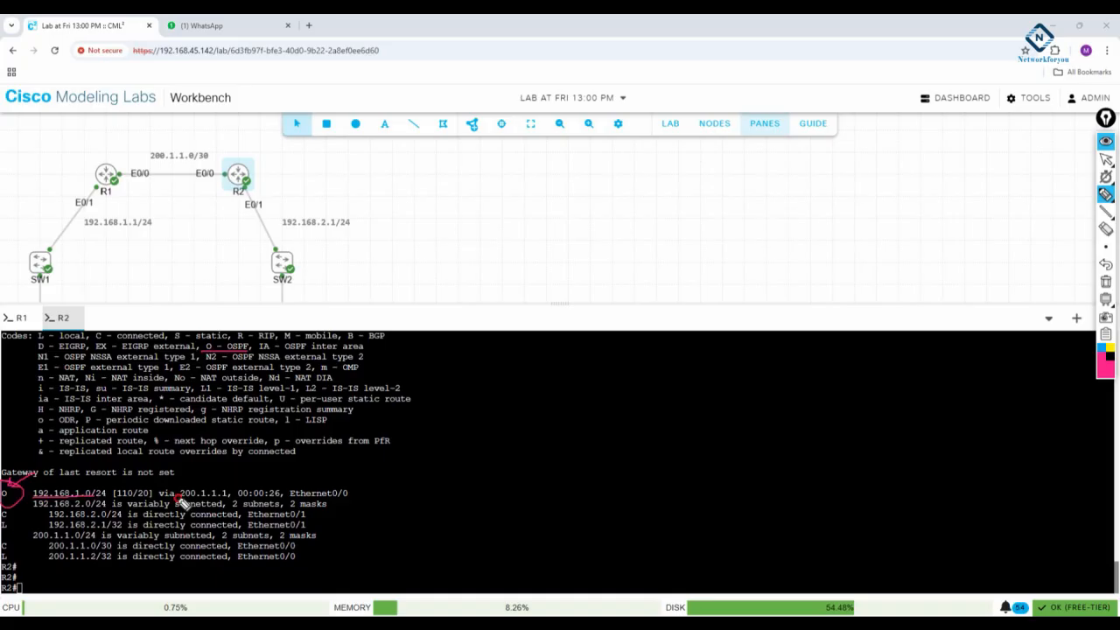
pyautogui.moveTo(180, 499)
pyautogui.mouseDown()
pyautogui.moveTo(230, 488)
pyautogui.moveTo(182, 497)
pyautogui.mouseUp()
pyautogui.moveTo(312, 496)
pyautogui.mouseDown()
pyautogui.moveTo(301, 481)
pyautogui.moveTo(296, 502)
pyautogui.moveTo(355, 500)
pyautogui.moveTo(308, 490)
pyautogui.mouseUp()
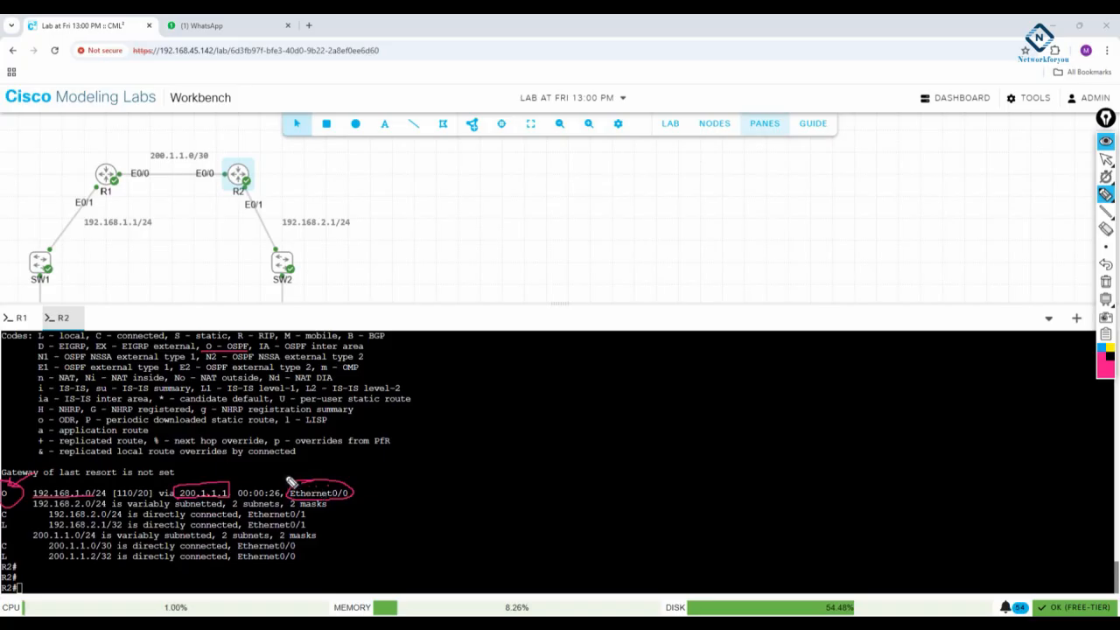
pyautogui.moveTo(295, 454)
pyautogui.mouseDown()
pyautogui.moveTo(264, 480)
pyautogui.moveTo(273, 501)
pyautogui.mouseUp()
pyautogui.moveTo(123, 479)
pyautogui.mouseDown()
pyautogui.moveTo(112, 509)
pyautogui.moveTo(138, 506)
pyautogui.moveTo(122, 475)
pyautogui.moveTo(136, 501)
pyautogui.moveTo(158, 487)
pyautogui.moveTo(146, 511)
pyautogui.moveTo(157, 481)
pyautogui.moveTo(298, 445)
pyautogui.moveTo(267, 429)
pyautogui.mouseUp()
pyautogui.click(282, 430)
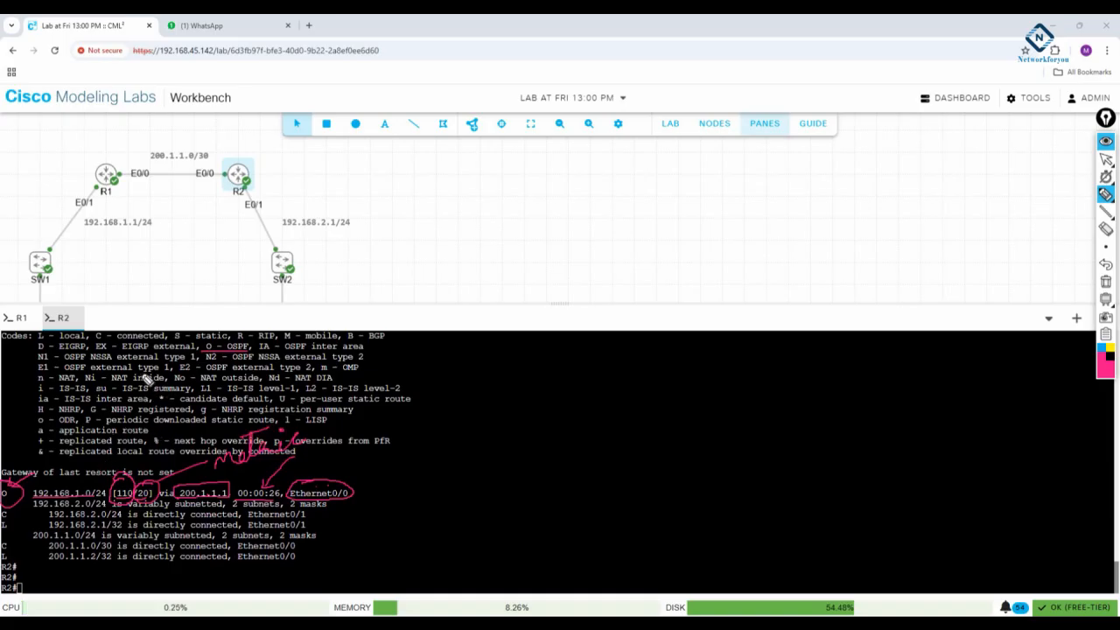
# - Circle the E0/0 and E0/1 labels of R1 and R2, clear all drawings and return to cursor mode
pyautogui.moveTo(98, 189)
pyautogui.mouseDown()
pyautogui.moveTo(107, 211)
pyautogui.moveTo(80, 200)
pyautogui.mouseUp()
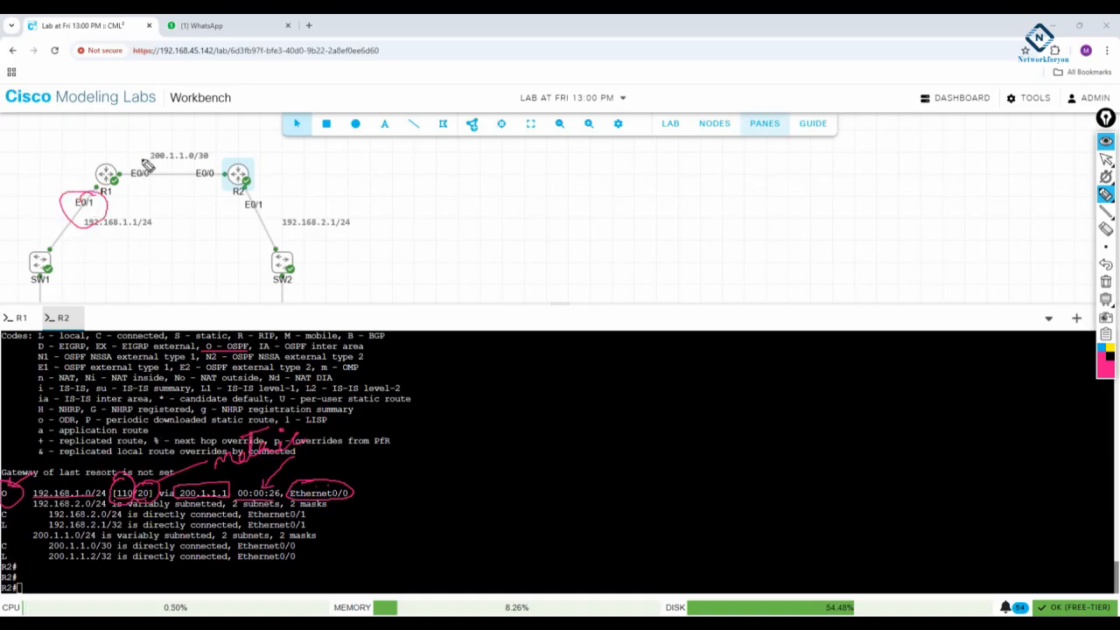
pyautogui.moveTo(145, 157); pyautogui.dragTo(132, 161)
pyautogui.moveTo(206, 163)
pyautogui.mouseDown()
pyautogui.moveTo(264, 213)
pyautogui.moveTo(238, 196)
pyautogui.mouseUp()
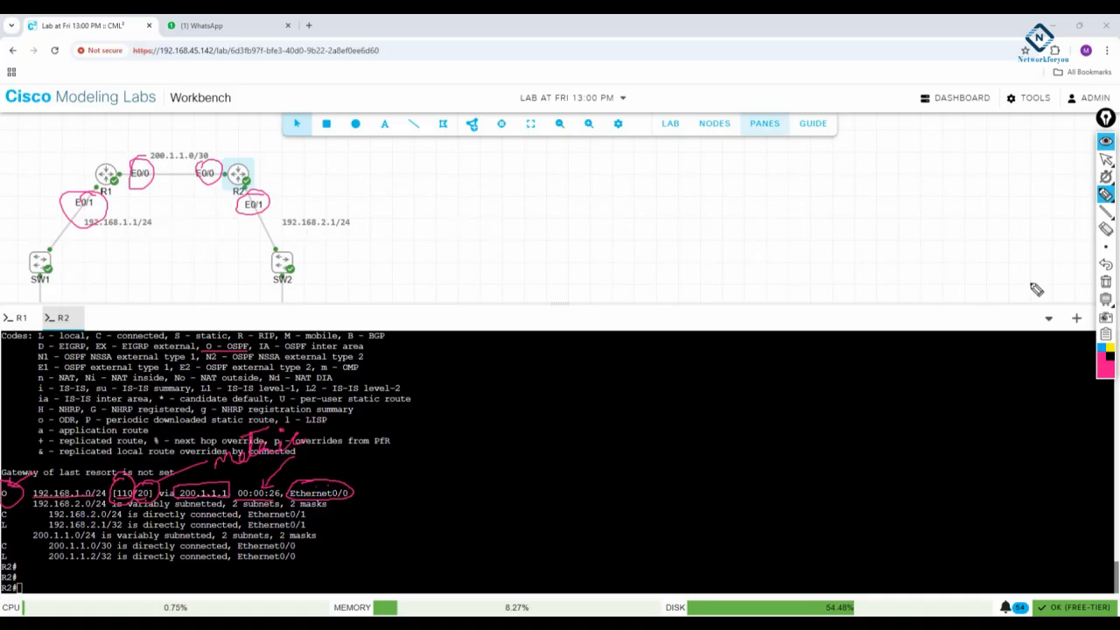
pyautogui.click(1106, 281)
pyautogui.click(1106, 158)
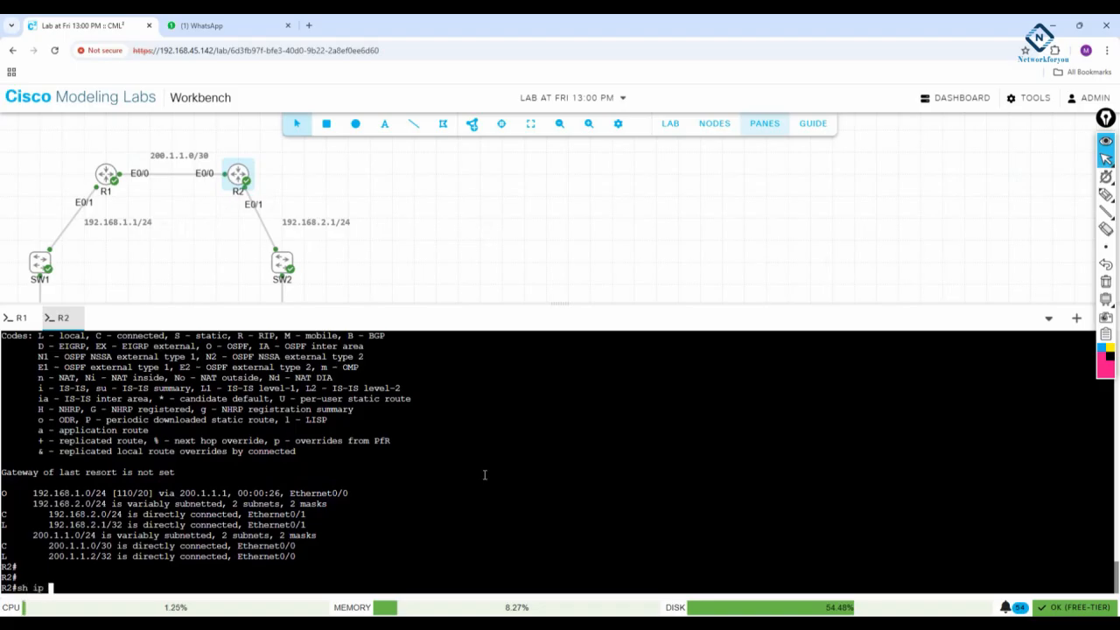
# - Show R2's OSPF neighbors with sh ip ospf neighbor
pyautogui.write('osp')
pyautogui.press('Tab')
pyautogui.write('ne')
pyautogui.press('Tab')
pyautogui.press('Return')
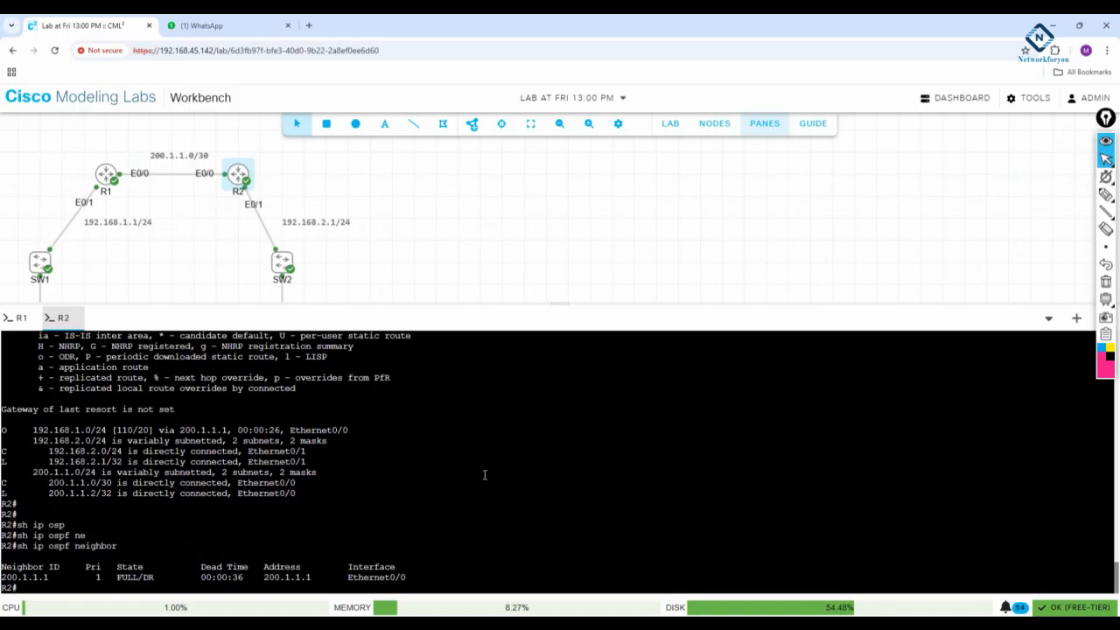
# - With the pen, mark the neighbor ID, priority and FULL/DR state, and point out R1 and its E0/0 label in the topology
pyautogui.click(1107, 194)
pyautogui.moveTo(54, 585)
pyautogui.mouseDown()
pyautogui.moveTo(63, 573)
pyautogui.moveTo(159, 590)
pyautogui.moveTo(144, 560)
pyautogui.mouseUp()
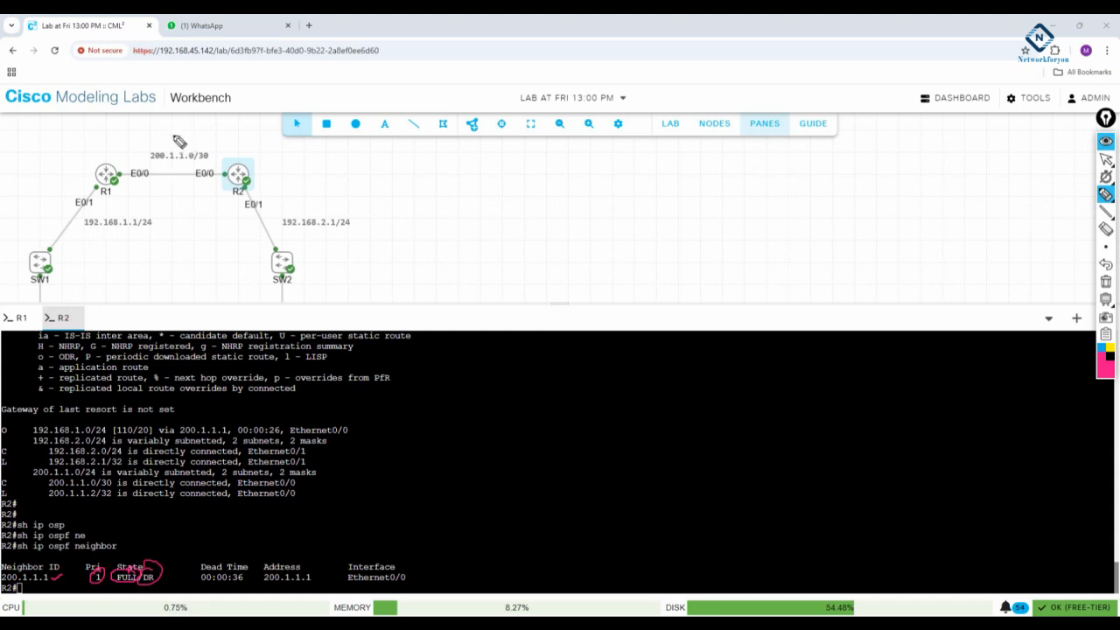
pyautogui.moveTo(172, 130)
pyautogui.mouseDown()
pyautogui.moveTo(115, 158)
pyautogui.moveTo(131, 163)
pyautogui.mouseUp()
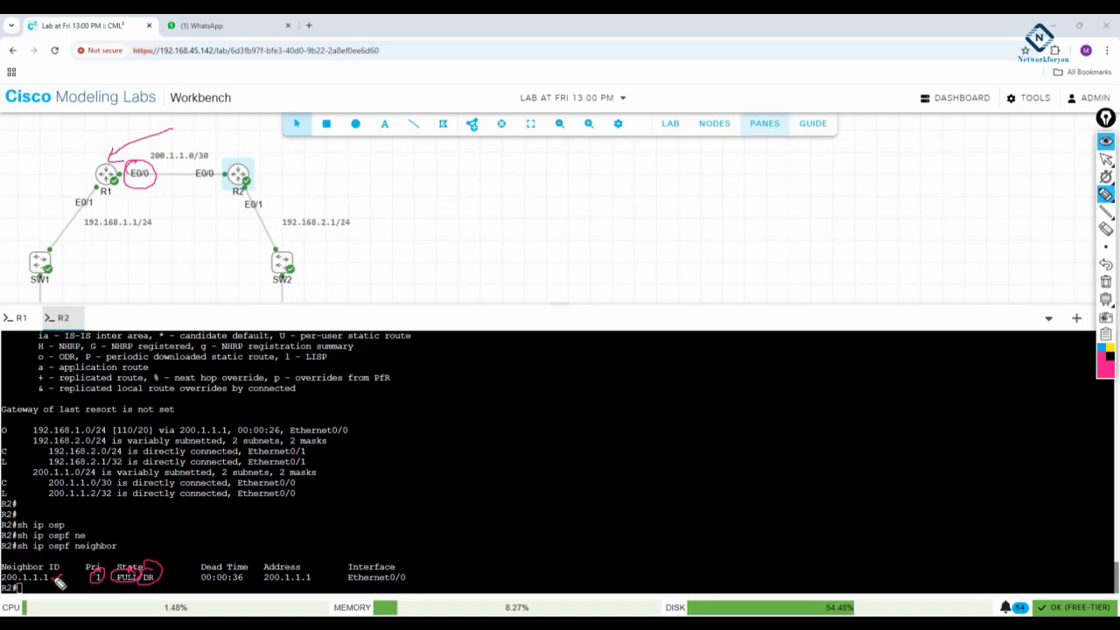
pyautogui.moveTo(54, 579); pyautogui.dragTo(63, 574)
# - Circle the neighbor's Dead Time, write "10 – 40" in the console area and underline the 40
pyautogui.moveTo(199, 579)
pyautogui.mouseDown()
pyautogui.moveTo(247, 581)
pyautogui.moveTo(237, 552)
pyautogui.moveTo(247, 580)
pyautogui.mouseUp()
pyautogui.moveTo(359, 477)
pyautogui.mouseDown()
pyautogui.moveTo(362, 493)
pyautogui.moveTo(368, 477)
pyautogui.mouseUp()
pyautogui.moveTo(390, 478); pyautogui.dragTo(405, 470)
pyautogui.moveTo(424, 454); pyautogui.dragTo(435, 461)
pyautogui.moveTo(436, 454); pyautogui.dragTo(437, 469)
pyautogui.moveTo(444, 455); pyautogui.dragTo(444, 455)
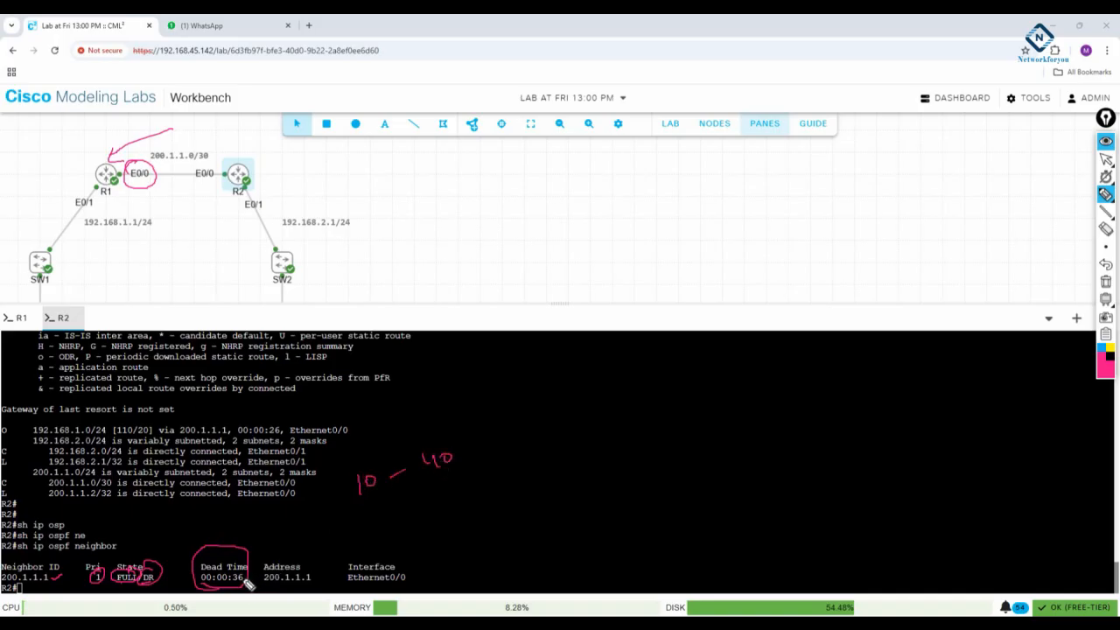
pyautogui.moveTo(427, 477); pyautogui.dragTo(446, 471)
# - Circle the neighbor's Address and Interface columns and R2's E0/0 label, then clear the drawings and return to cursor mode
pyautogui.moveTo(295, 582)
pyautogui.mouseDown()
pyautogui.moveTo(267, 562)
pyautogui.moveTo(289, 597)
pyautogui.moveTo(298, 574)
pyautogui.mouseUp()
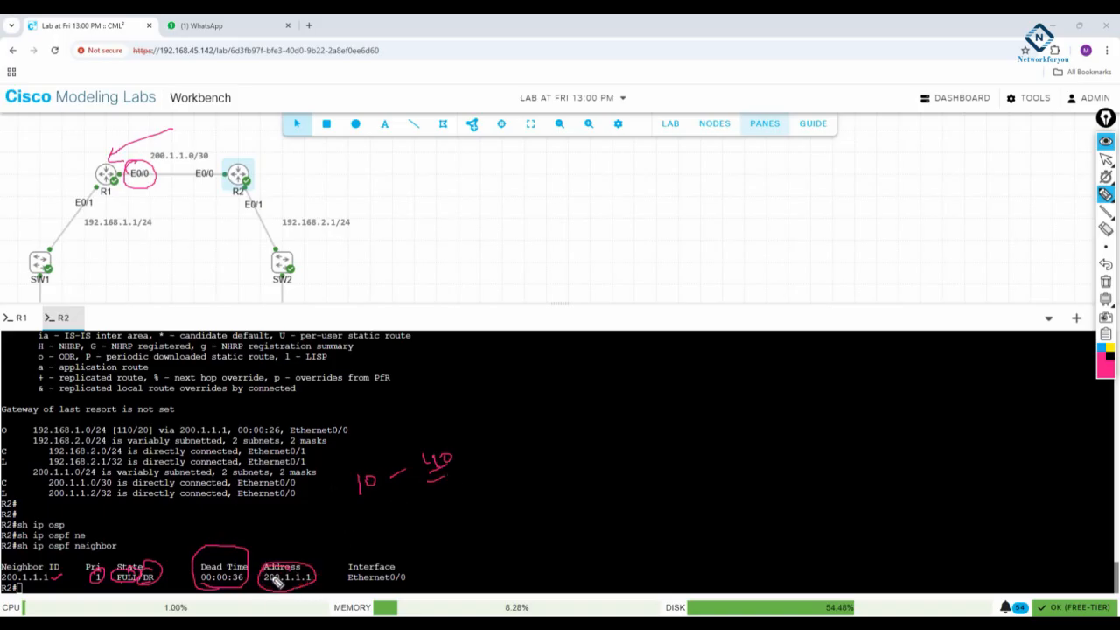
pyautogui.moveTo(382, 574)
pyautogui.mouseDown()
pyautogui.moveTo(348, 585)
pyautogui.moveTo(425, 591)
pyautogui.moveTo(346, 567)
pyautogui.mouseUp()
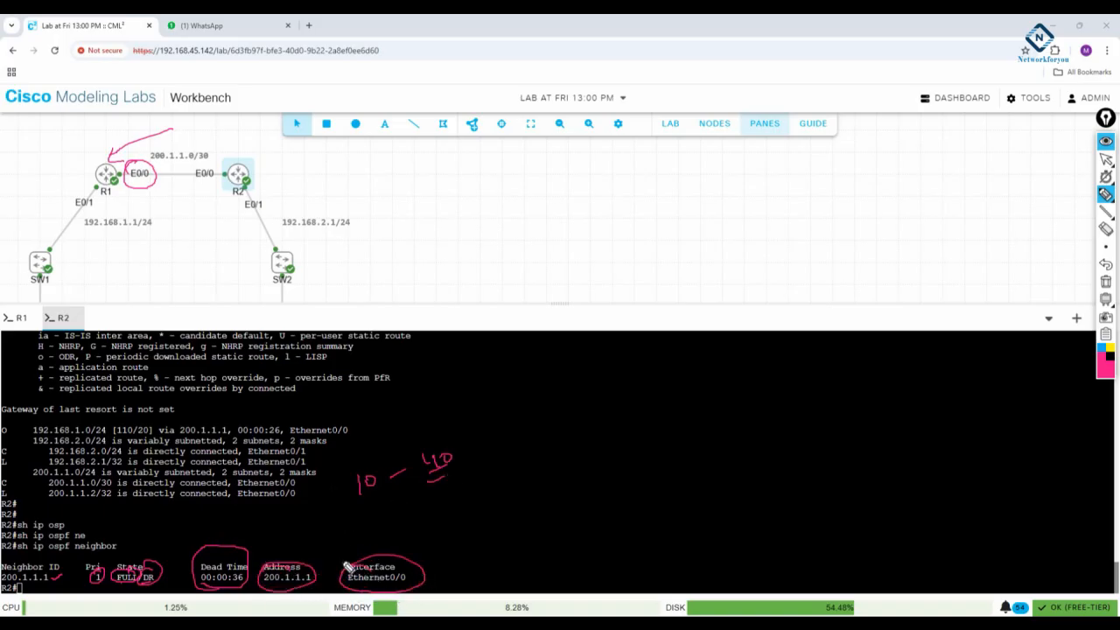
pyautogui.moveTo(235, 175)
pyautogui.mouseDown()
pyautogui.moveTo(143, 159)
pyautogui.moveTo(191, 182)
pyautogui.moveTo(231, 179)
pyautogui.mouseUp()
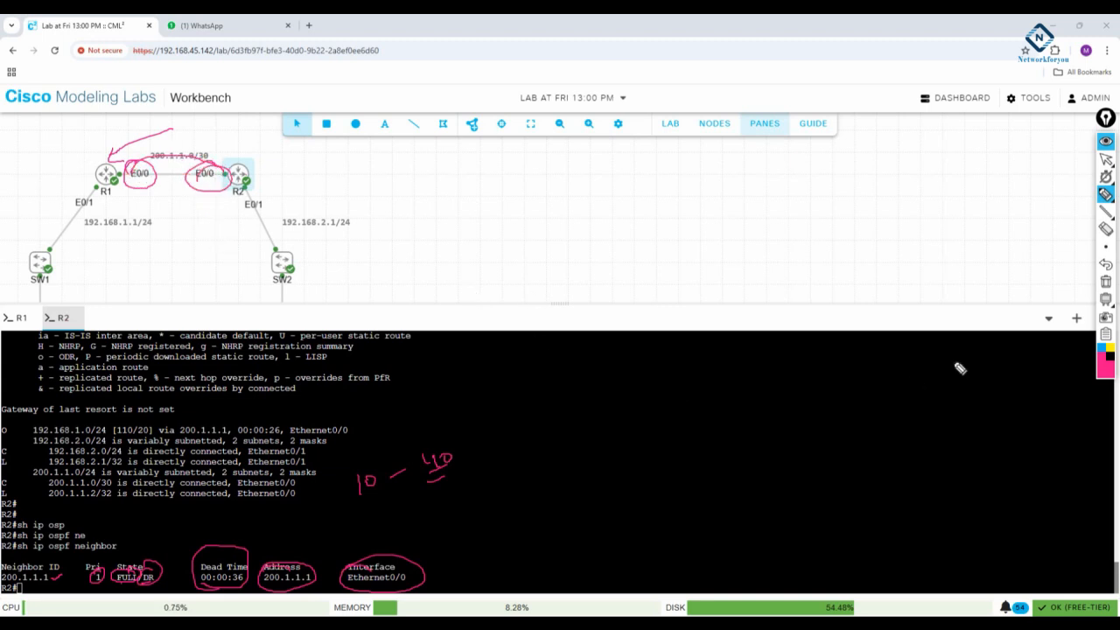
pyautogui.click(1106, 283)
pyautogui.click(1106, 158)
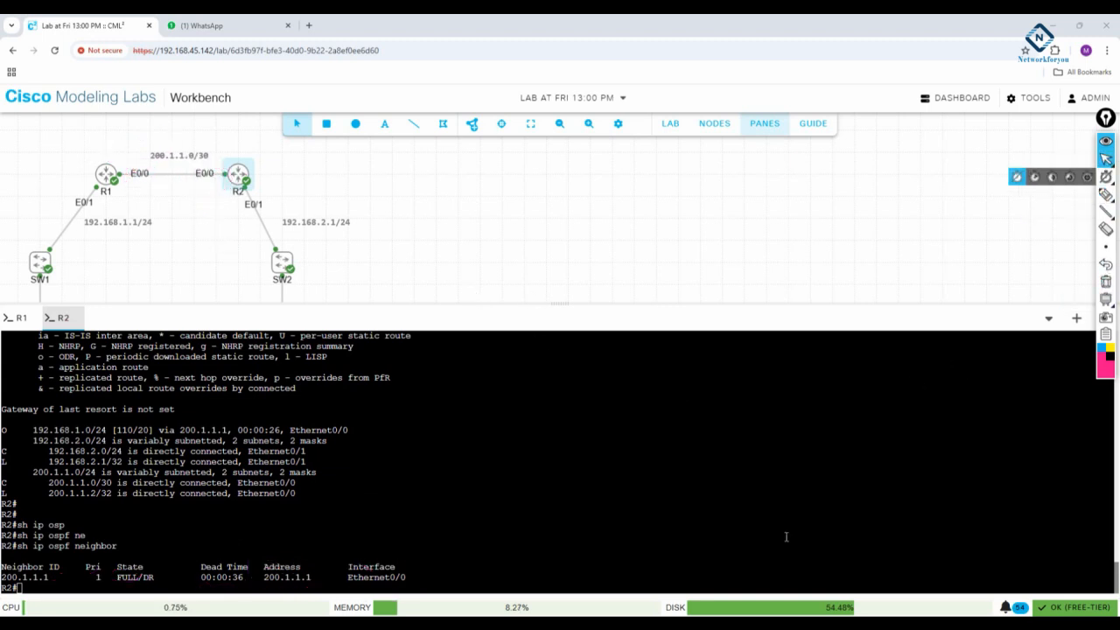
# - Show R2's OSPF link-state database with sh ip ospf database
pyautogui.moveTo(788, 525); pyautogui.dragTo(789, 531)
pyautogui.press('Return')
pyautogui.press('Return')
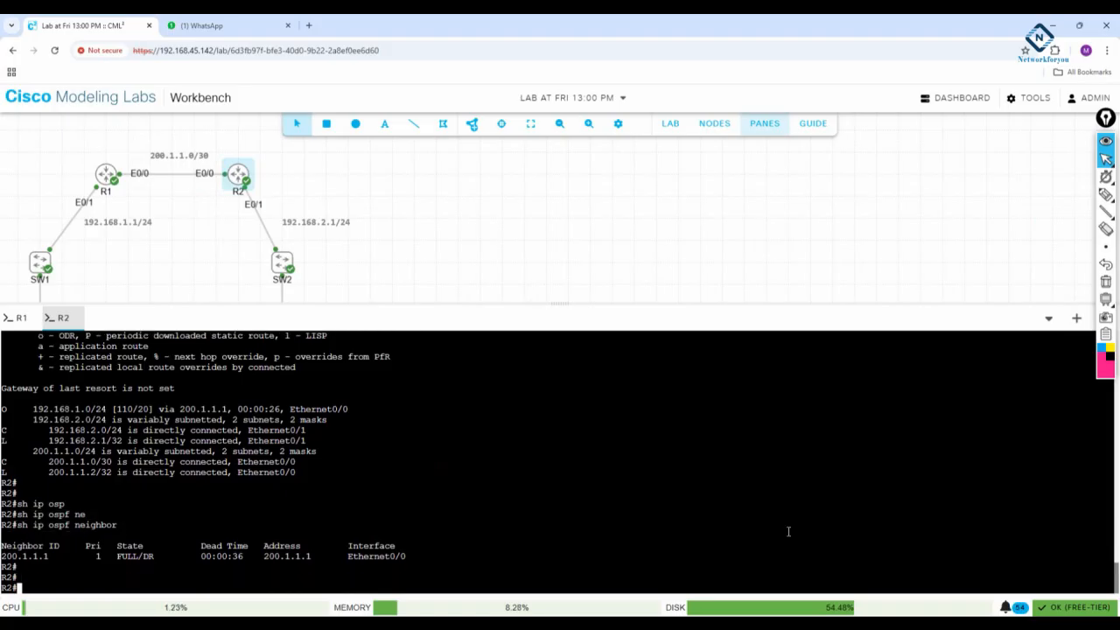
pyautogui.write('sh ip osp')
pyautogui.press('Tab')
pyautogui.write('da')
pyautogui.press('Tab')
pyautogui.press('Return')
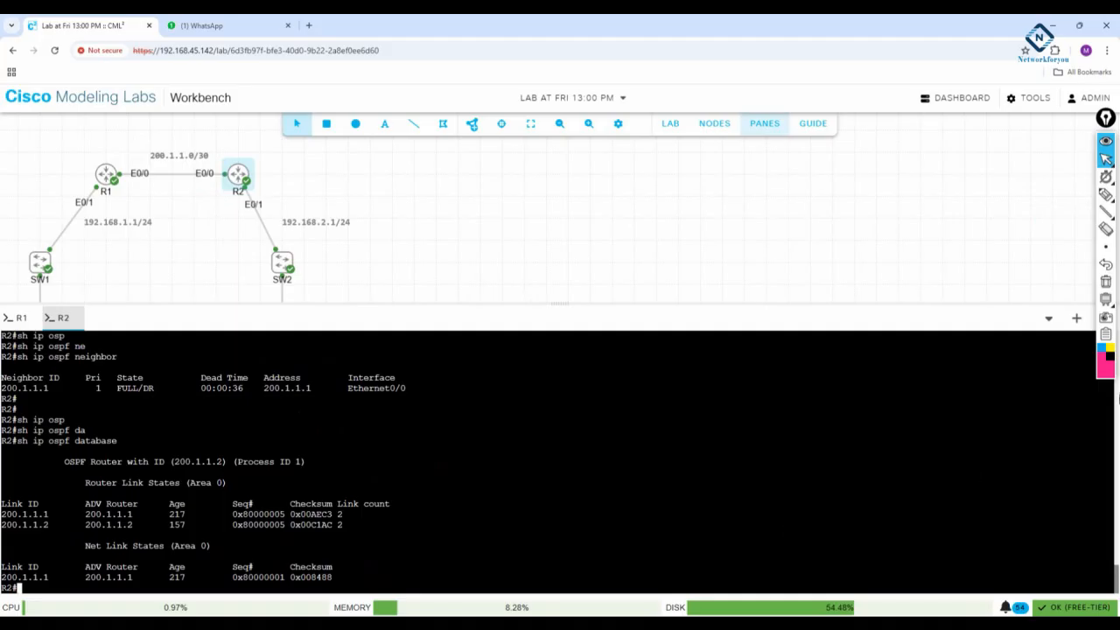
# - Underline the OSPF router ID and process ID in the database header with the pen, and circle the Router Link States area
pyautogui.click(1106, 194)
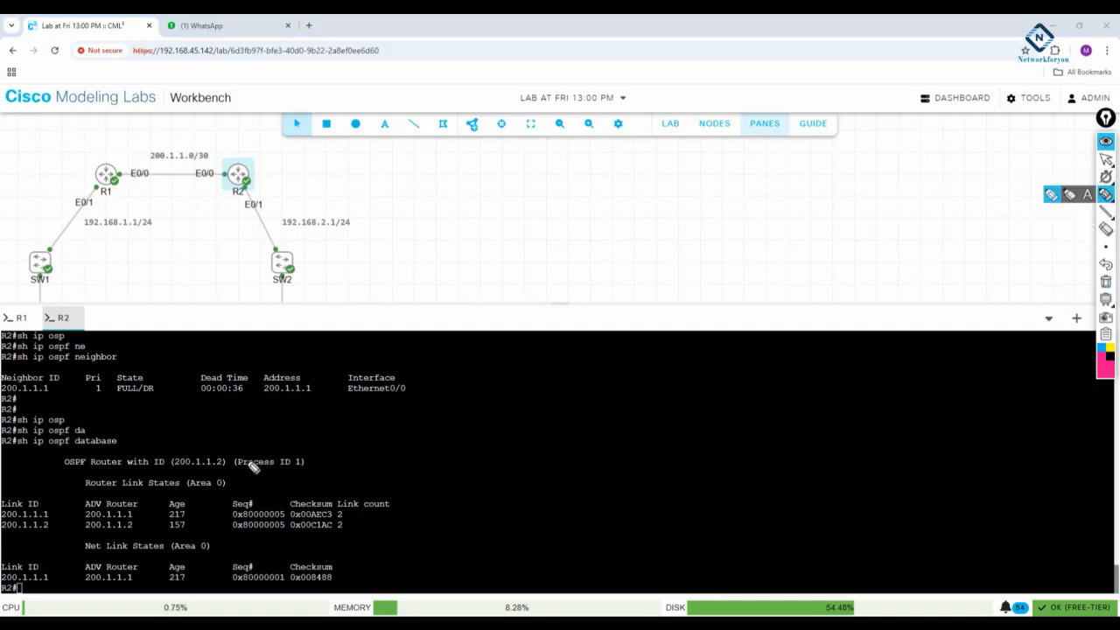
pyautogui.moveTo(63, 465)
pyautogui.mouseDown()
pyautogui.moveTo(308, 468)
pyautogui.moveTo(325, 431)
pyautogui.mouseUp()
pyautogui.moveTo(210, 472); pyautogui.dragTo(225, 494)
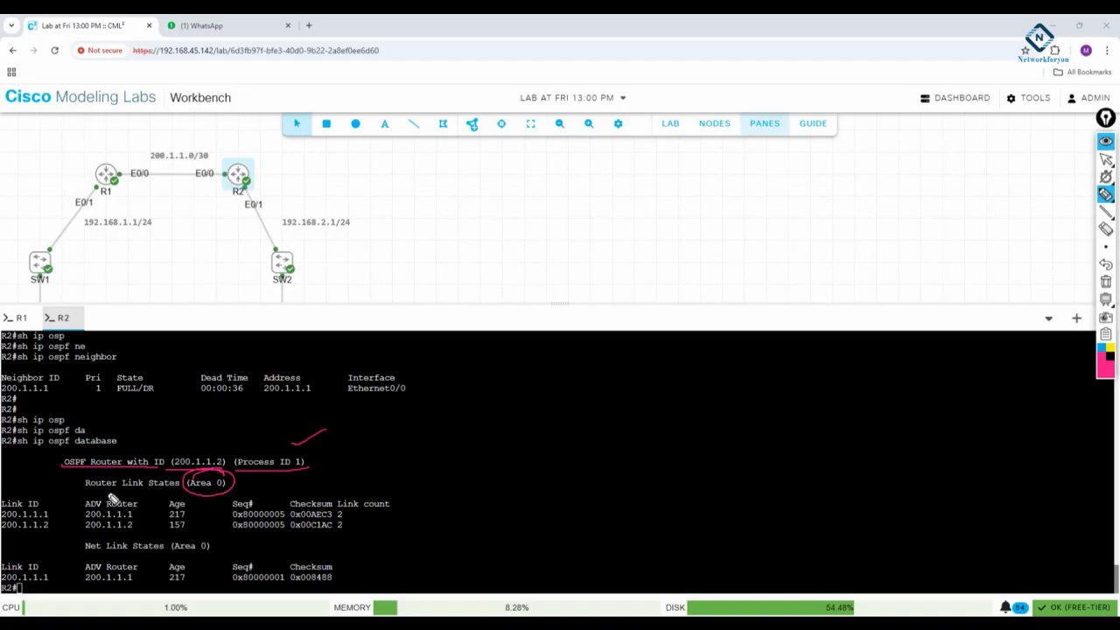
# - Underline Router Link States and mark the link IDs, advertising routers, ages, sequence numbers, checksums and link counts of its entries
pyautogui.moveTo(85, 491); pyautogui.dragTo(180, 491)
pyautogui.moveTo(137, 513); pyautogui.dragTo(140, 516)
pyautogui.moveTo(54, 517); pyautogui.dragTo(67, 519)
pyautogui.moveTo(186, 506)
pyautogui.mouseDown()
pyautogui.moveTo(167, 528)
pyautogui.moveTo(172, 502)
pyautogui.moveTo(231, 501)
pyautogui.mouseUp()
pyautogui.moveTo(222, 528)
pyautogui.mouseDown()
pyautogui.moveTo(327, 507)
pyautogui.moveTo(343, 530)
pyautogui.mouseUp()
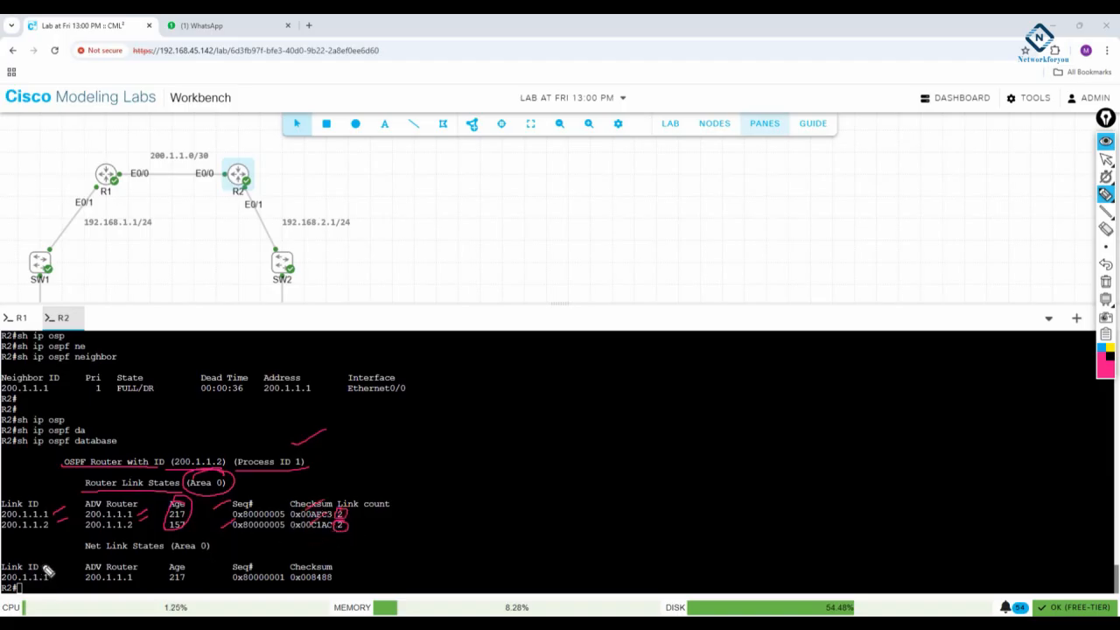
# - Mark the Net Link States heading, area, link ID and advertising router, point an arrow at R1, and clear the drawings
pyautogui.moveTo(84, 553)
pyautogui.mouseDown()
pyautogui.moveTo(210, 548)
pyautogui.moveTo(182, 540)
pyautogui.mouseUp()
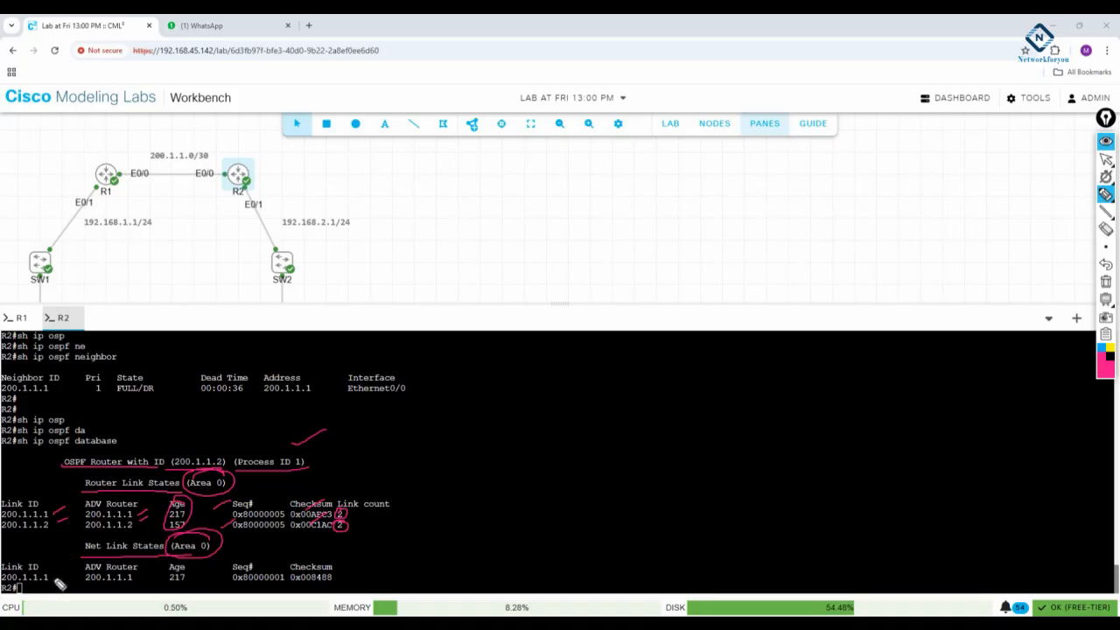
pyautogui.moveTo(137, 139); pyautogui.dragTo(119, 176)
pyautogui.moveTo(50, 583)
pyautogui.mouseDown()
pyautogui.moveTo(70, 555)
pyautogui.moveTo(133, 567)
pyautogui.moveTo(87, 561)
pyautogui.moveTo(138, 594)
pyautogui.moveTo(118, 576)
pyautogui.moveTo(114, 588)
pyautogui.mouseUp()
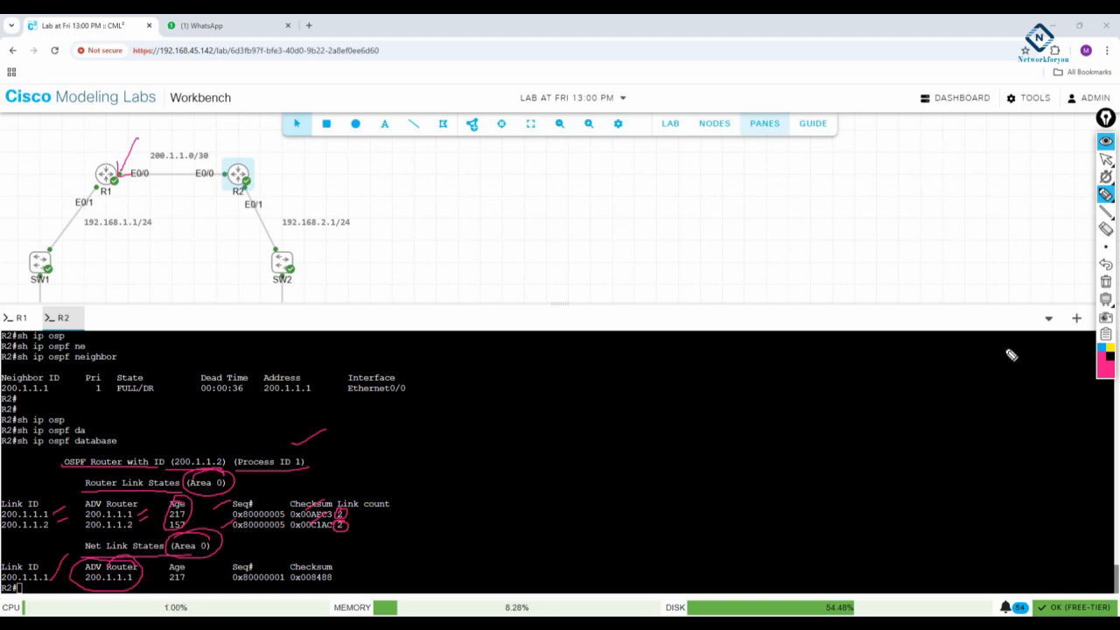
pyautogui.click(1104, 282)
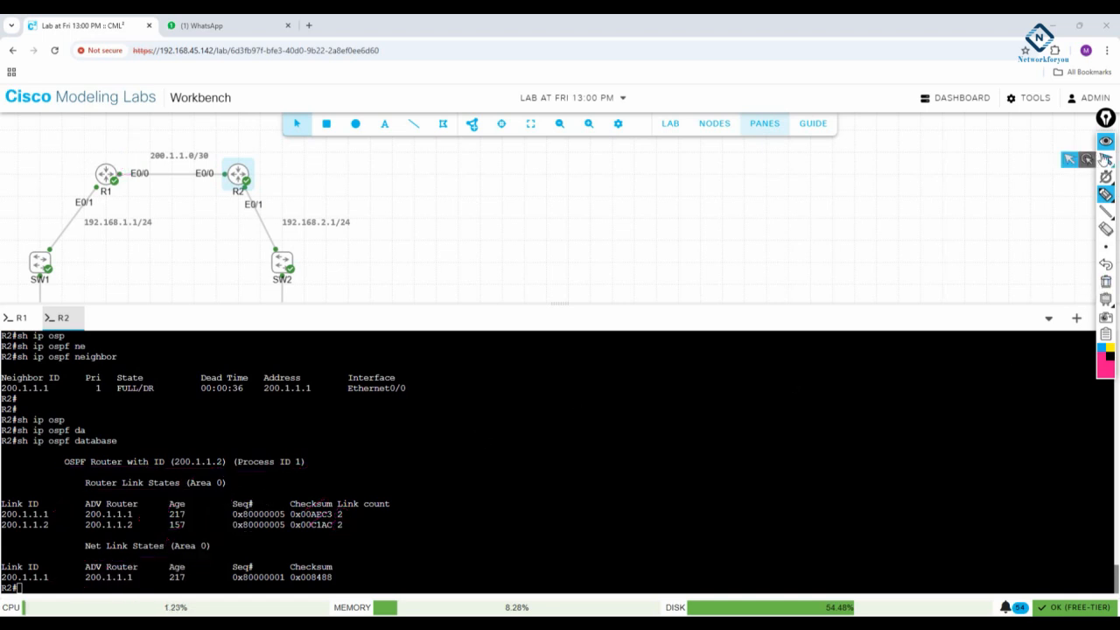